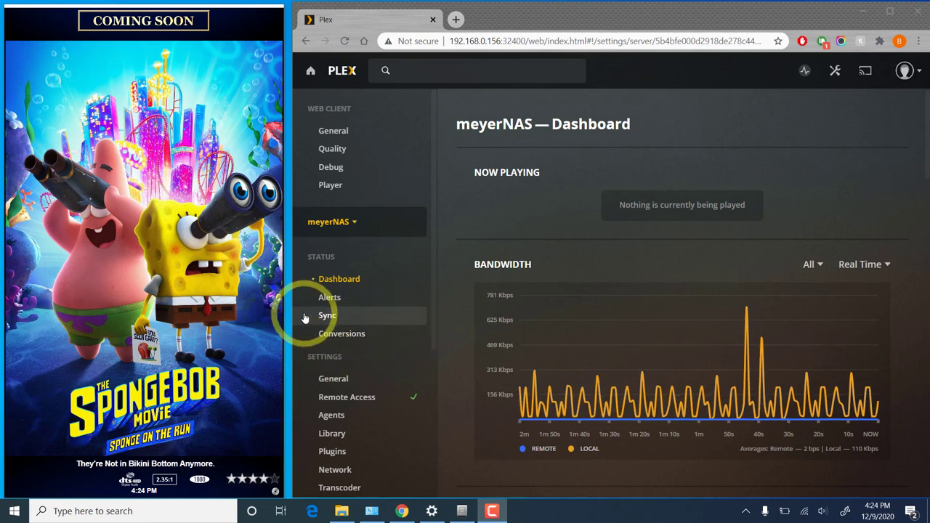
Bring up the poster display's context menu to reach Settings.
right_click(152, 133)
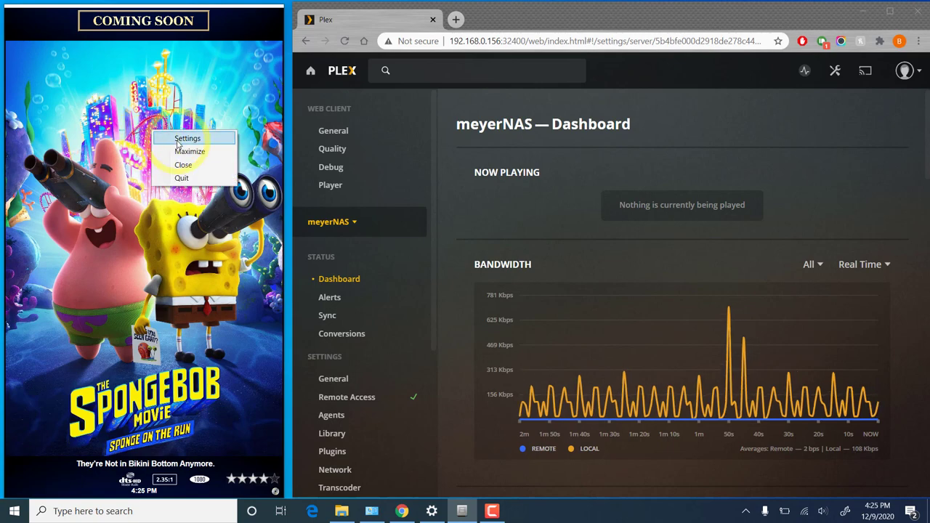
Show the PLEX plugin options: server 127.0.0.1, port 32400, priority 2.
click(177, 140)
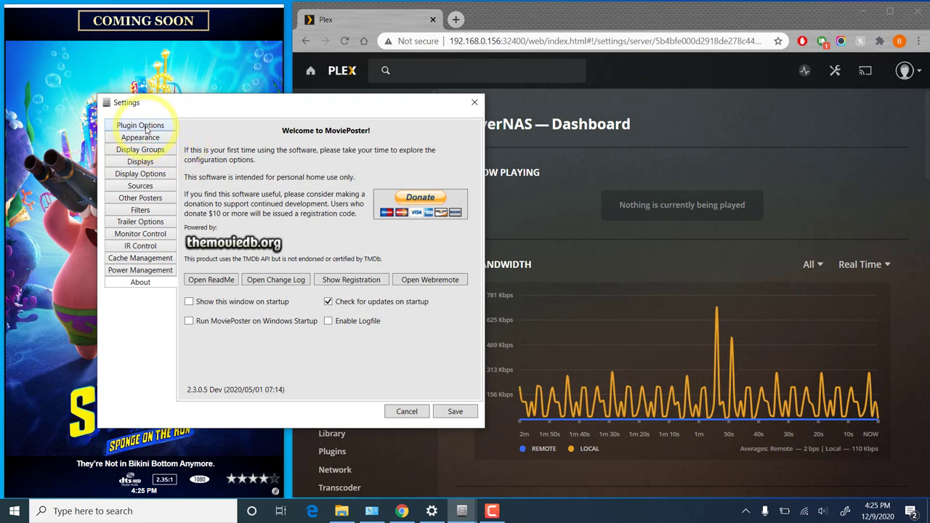
click(146, 129)
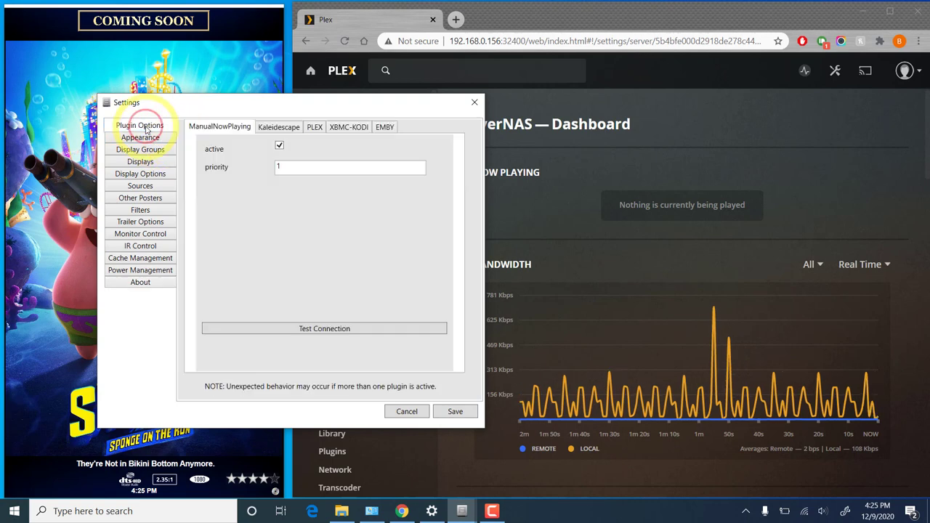
click(312, 129)
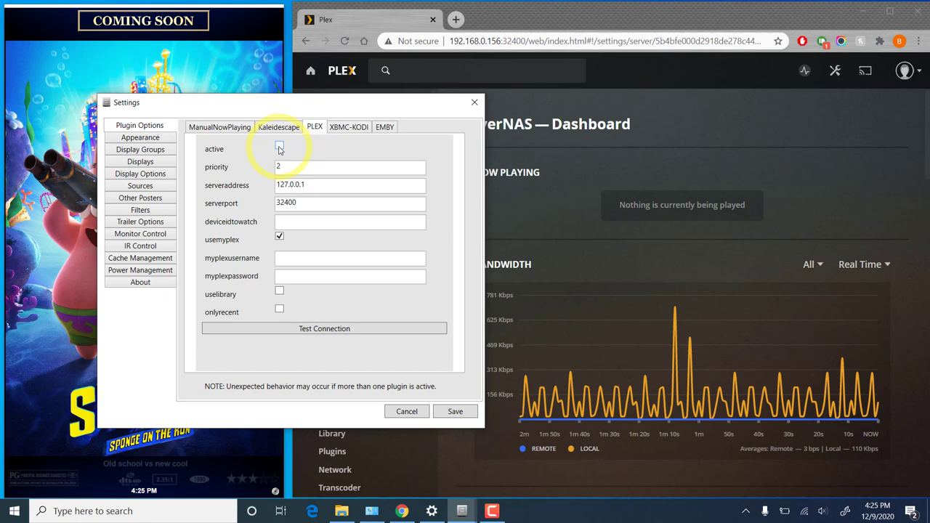
Mark the PLEX plugin active and shift the Settings window slightly left.
click(279, 149)
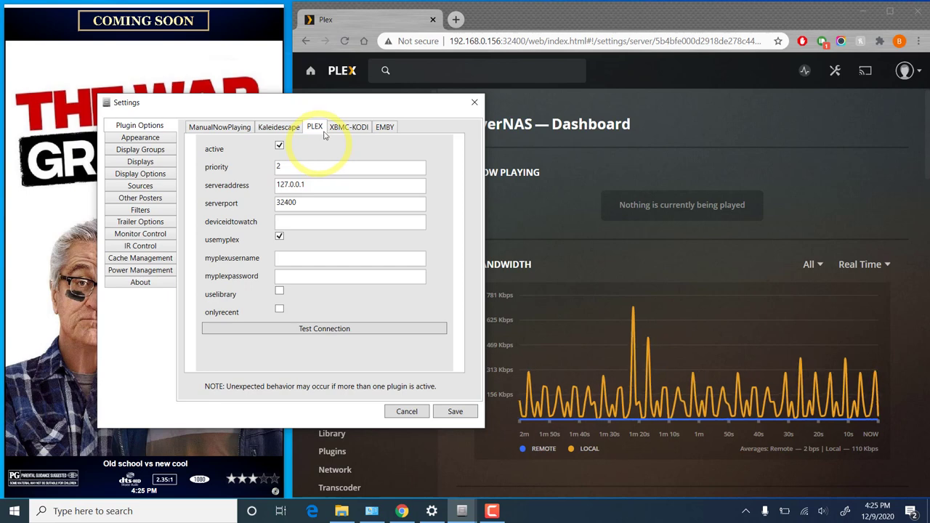
drag(352, 107, 314, 101)
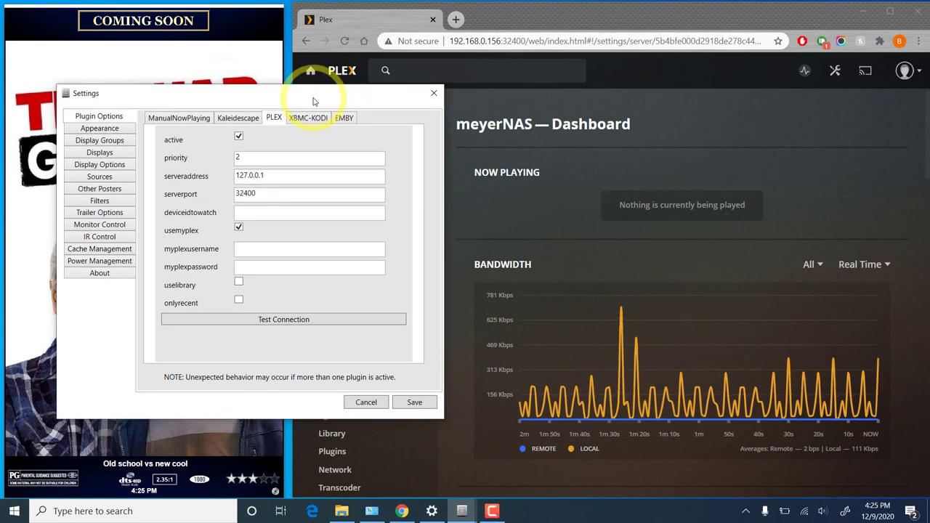
click(188, 123)
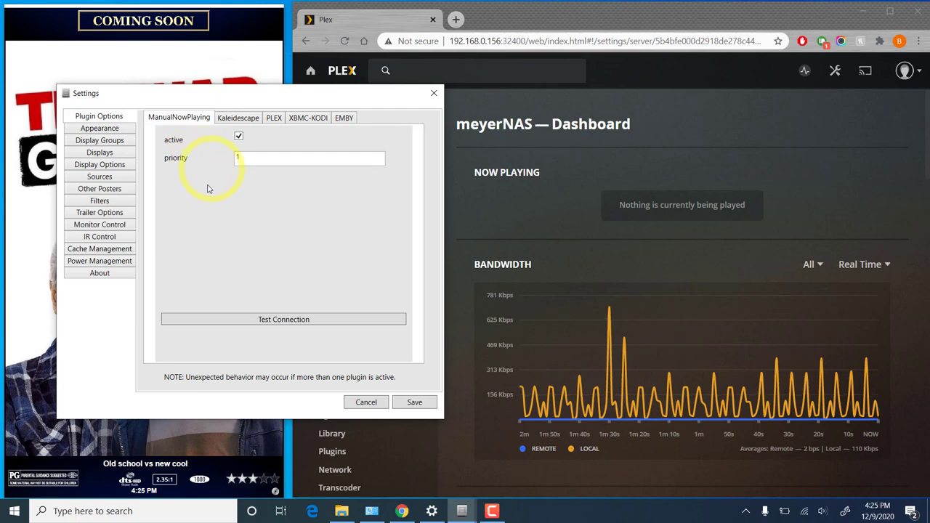
click(238, 119)
click(274, 118)
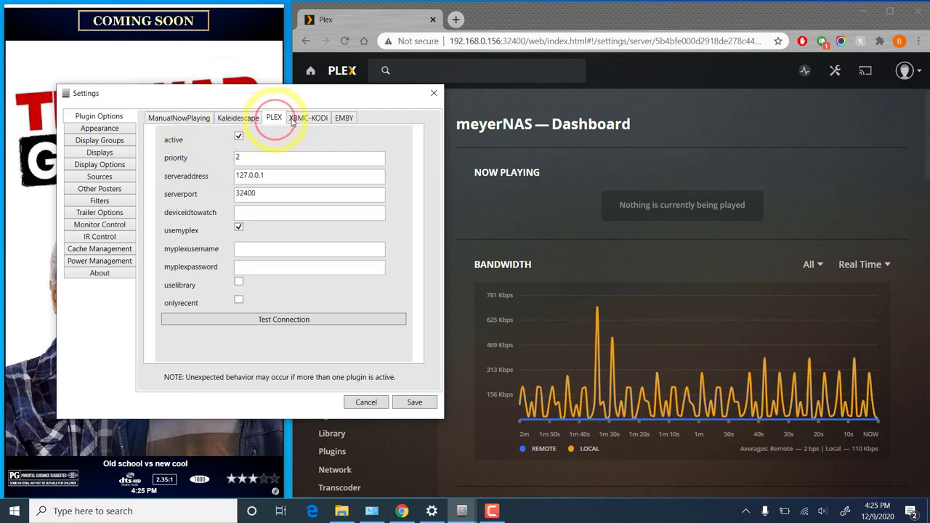
click(306, 119)
click(343, 118)
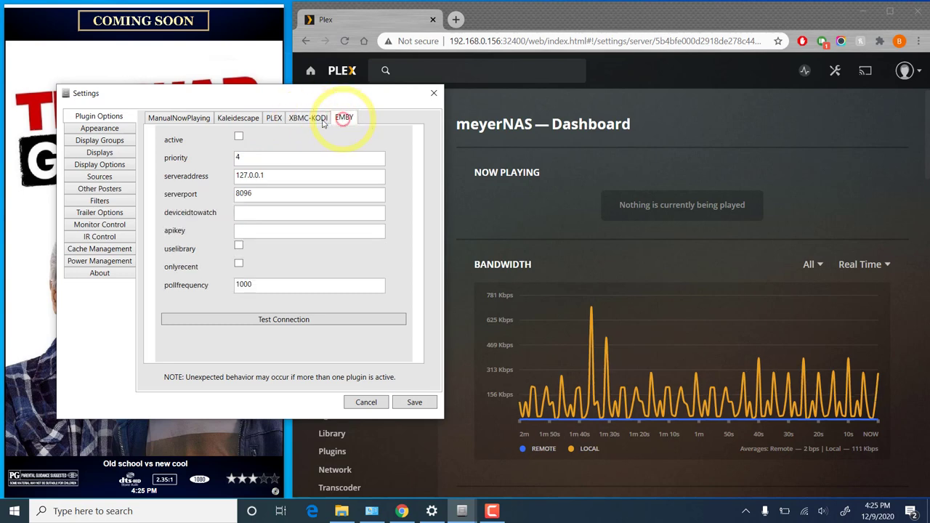
click(275, 119)
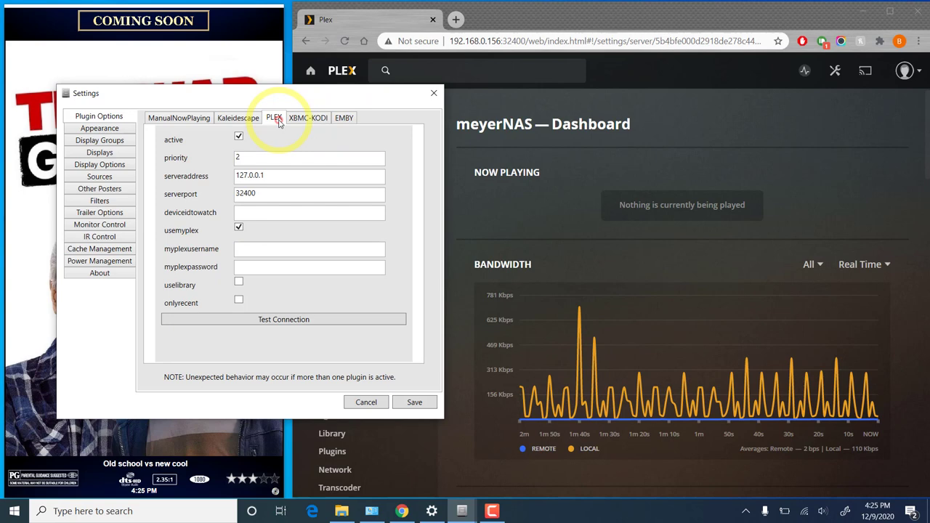
click(250, 159)
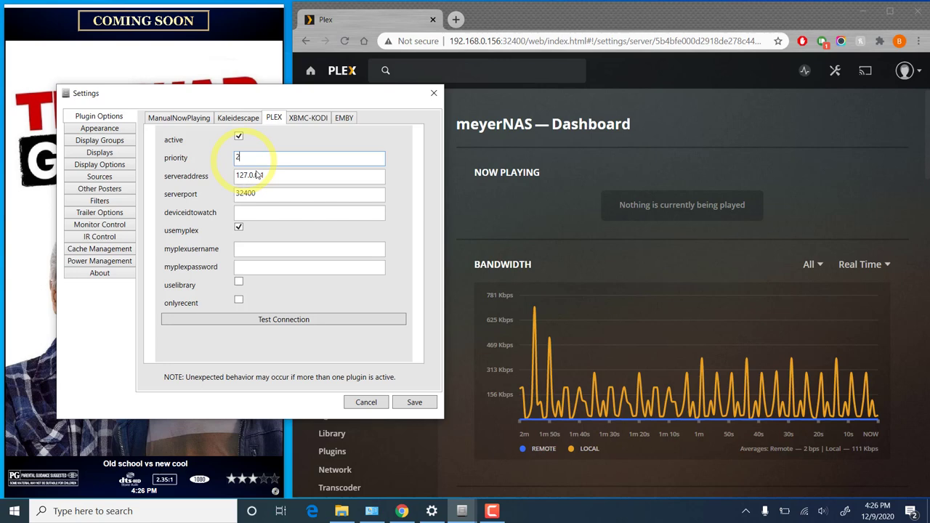
click(200, 119)
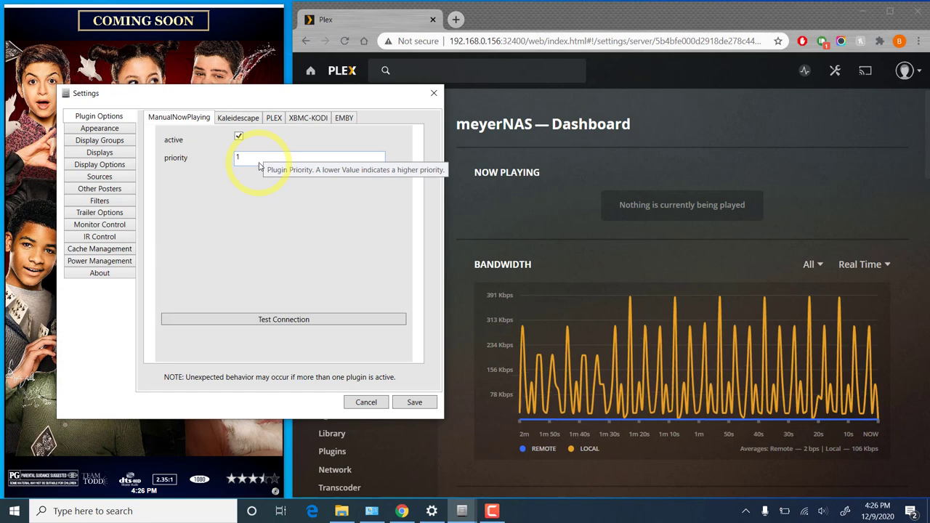
click(274, 118)
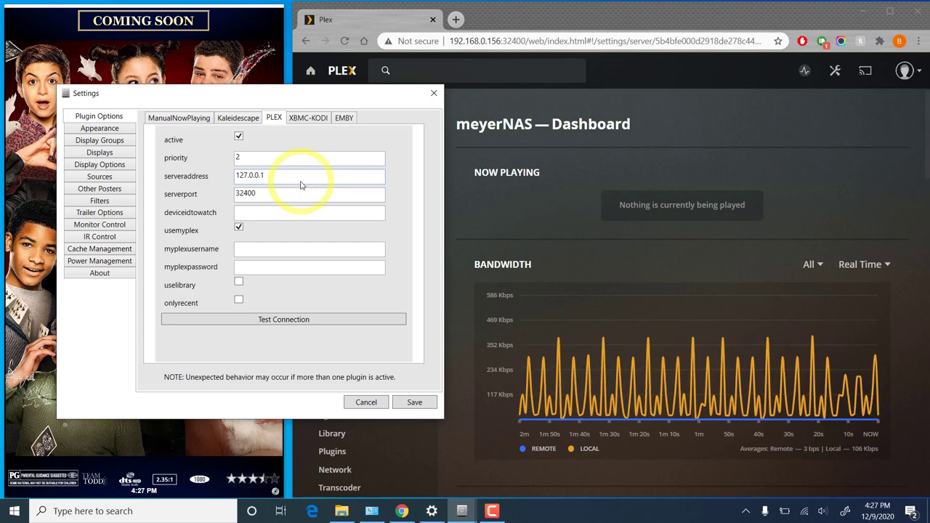
Launch Command Prompt by searching for cmd.
click(116, 511)
text(cmd)
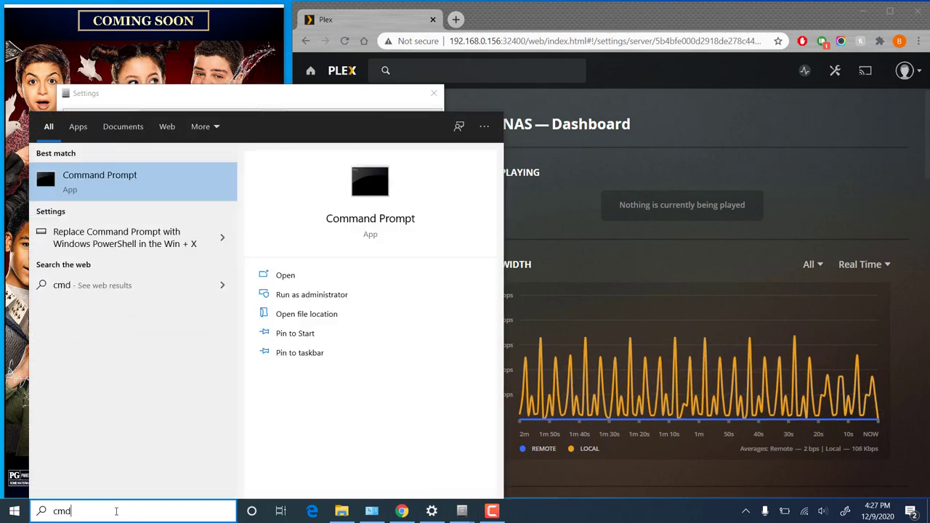
key(Return)
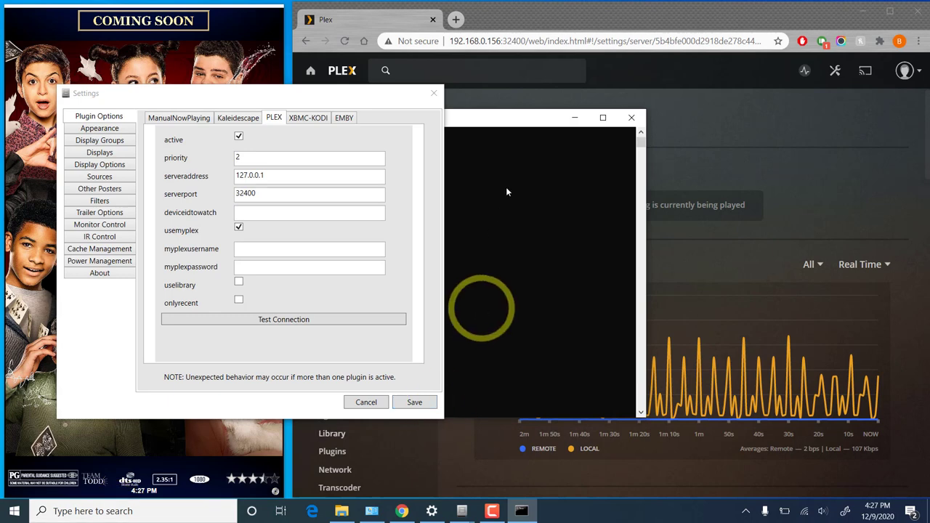
mouse_move(514, 120)
mouse_down()
mouse_move(796, 102)
mouse_move(836, 119)
mouse_up()
Run ipconfig to read the Wi-Fi IPv4 address 192.168.1.112, then move the console aside.
click(700, 210)
text(i)
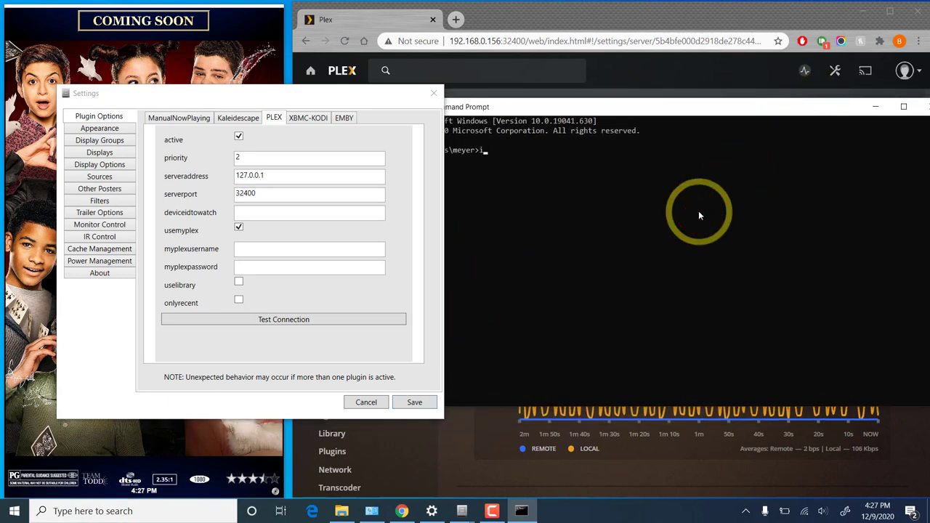
text(pconfig)
key(Return)
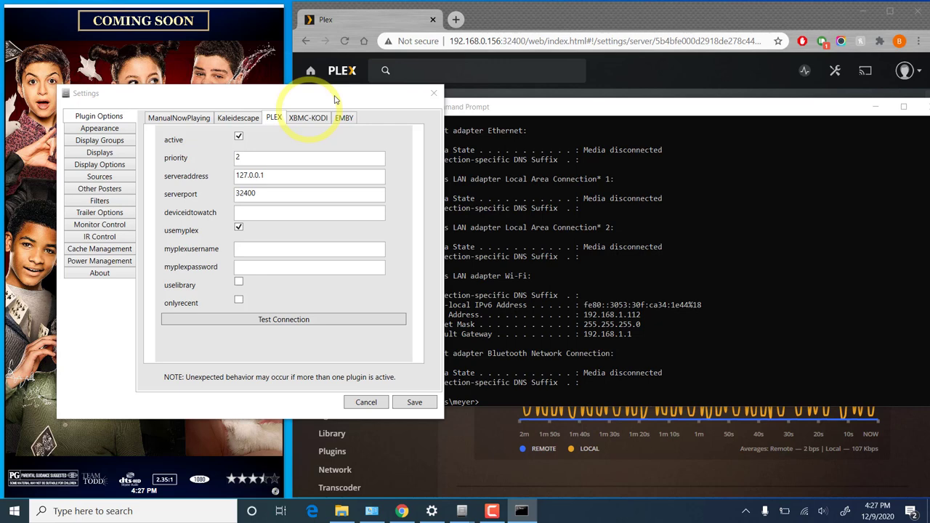
drag(378, 100, 297, 115)
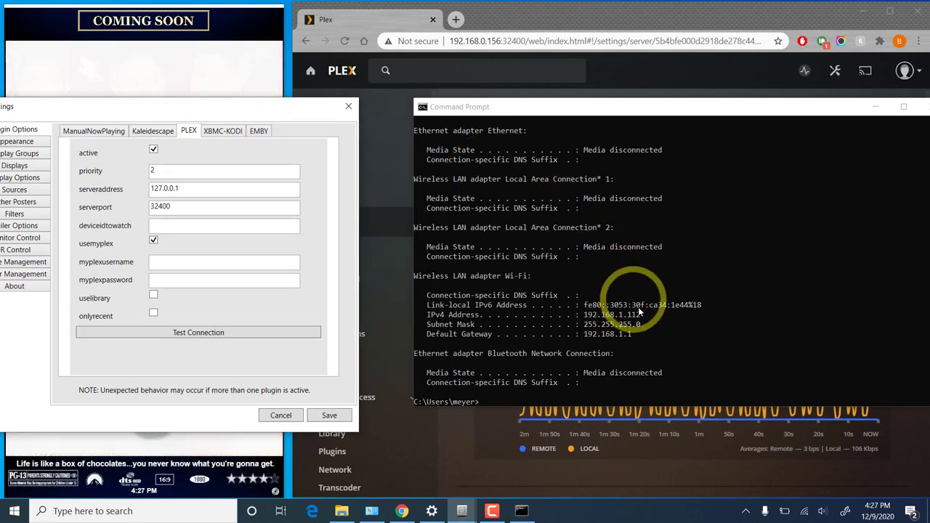
click(602, 318)
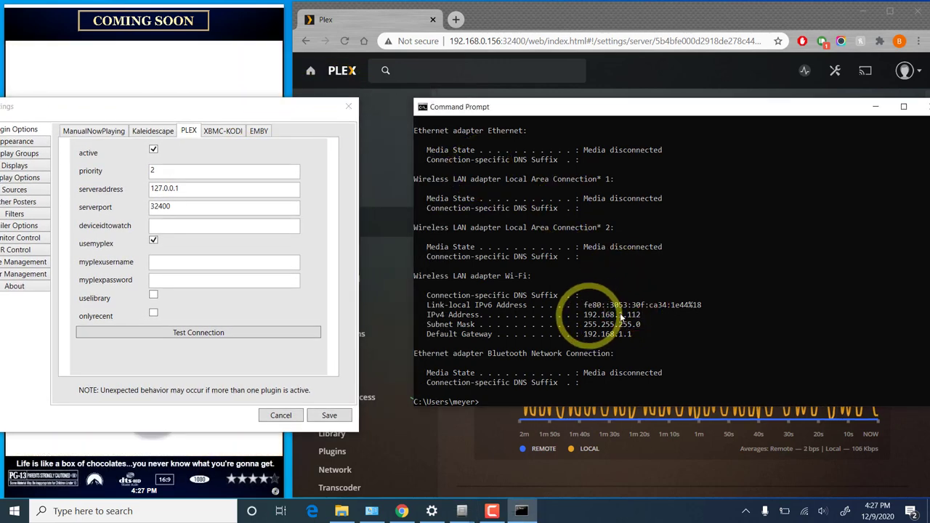
click(787, 118)
drag(789, 109, 702, 134)
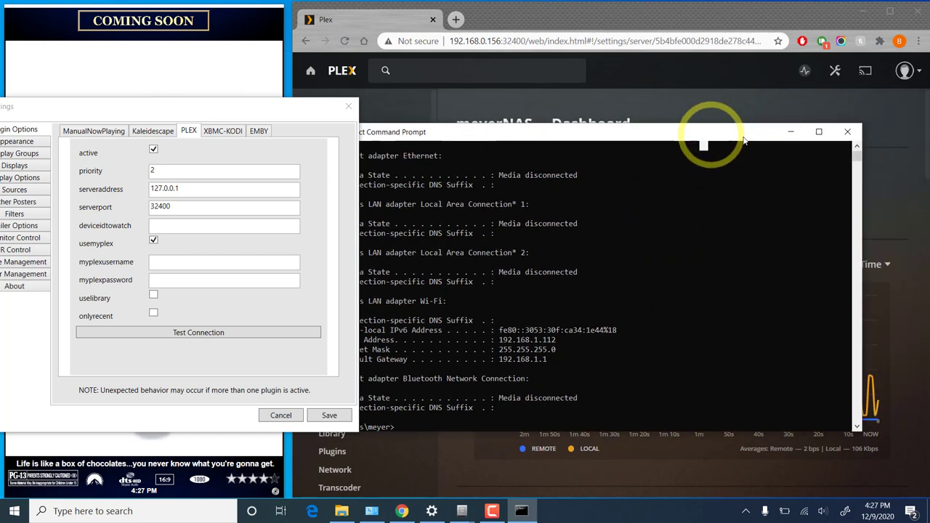
Change the PLEX server address from 127.0.0.1 to 192.168.0.156, keeping port 32400.
click(790, 132)
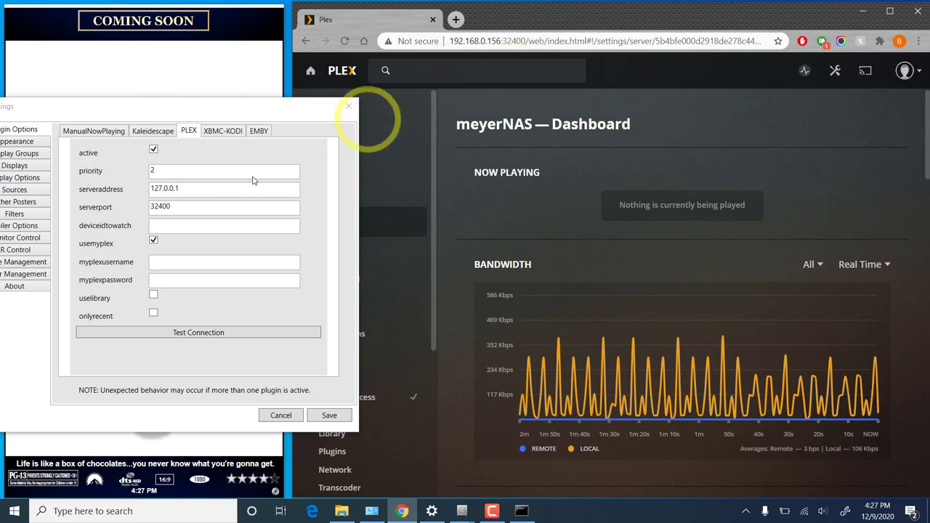
click(221, 190)
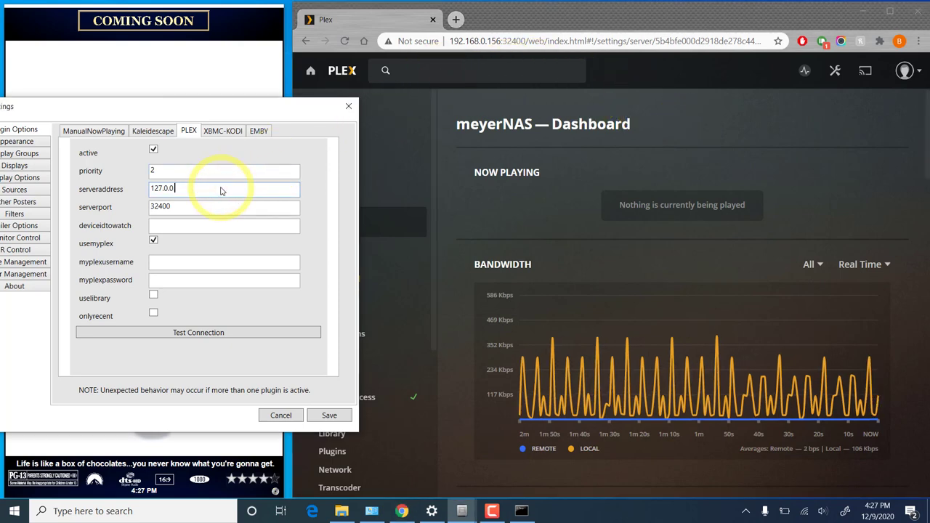
key(BackSpace)
key(BackSpace)
key(BackSpace)
key(BackSpace)
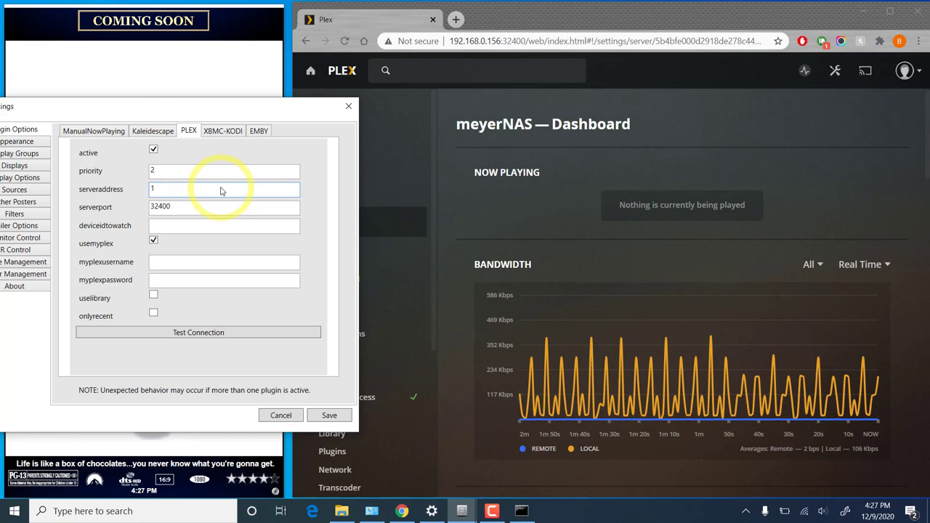
text(92.)
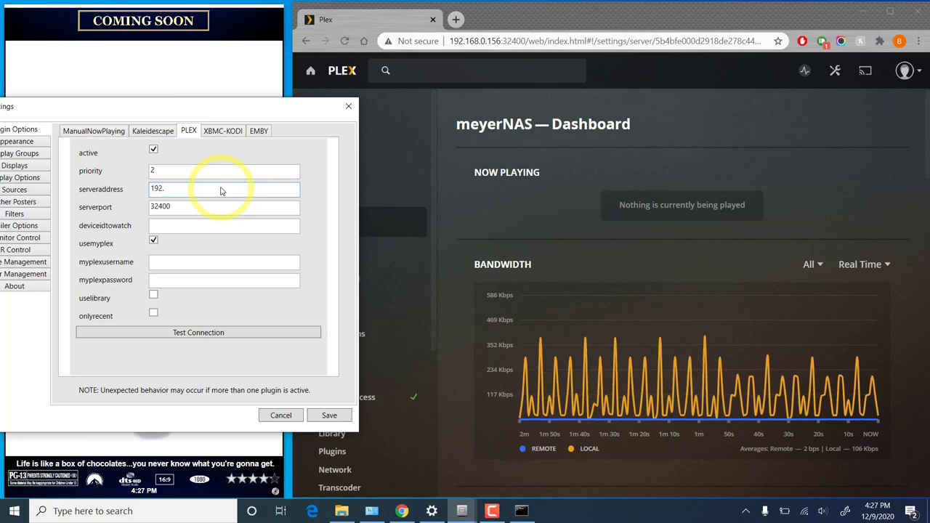
text(168.0)
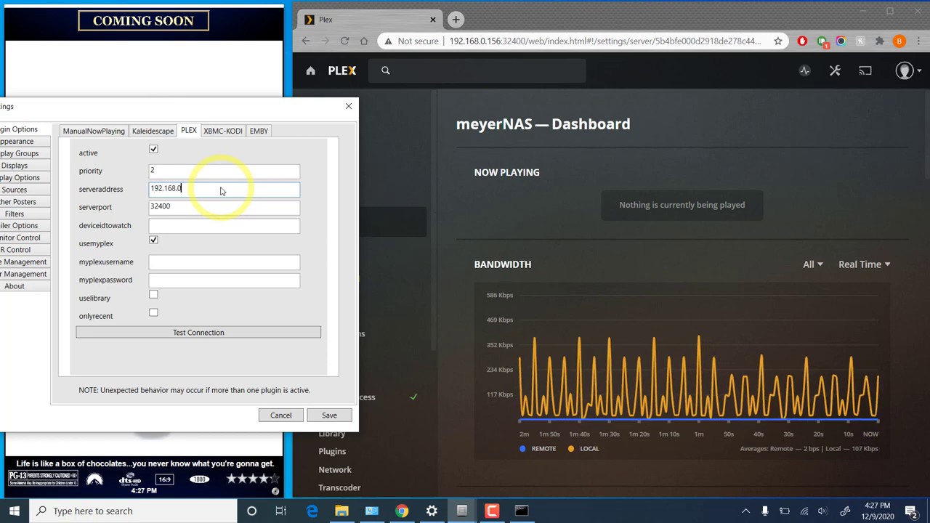
text(.156)
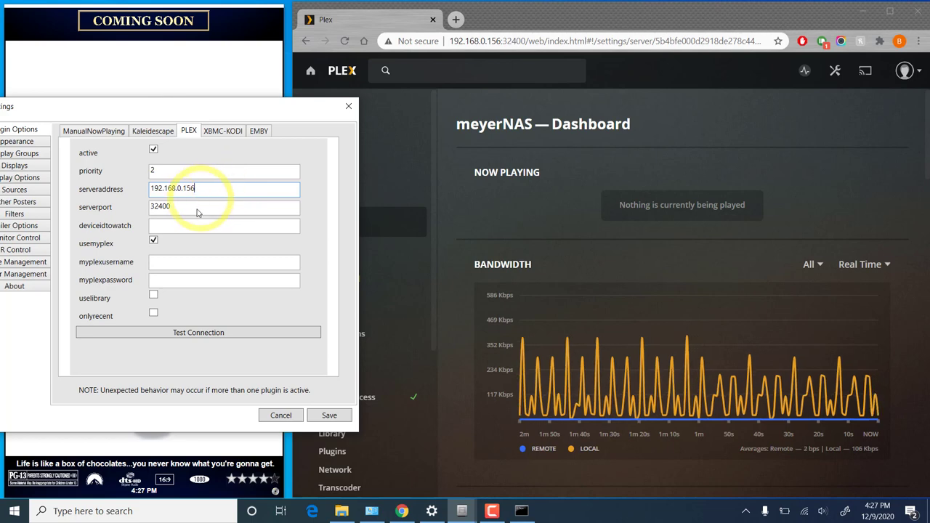
drag(271, 120, 298, 97)
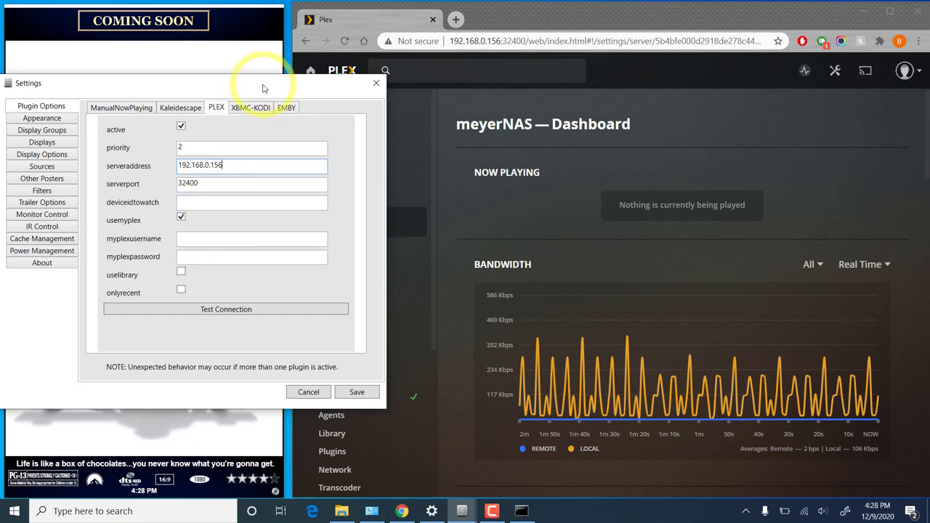
mouse_move(264, 87)
mouse_down()
mouse_move(277, 84)
mouse_move(270, 98)
mouse_move(266, 85)
mouse_up()
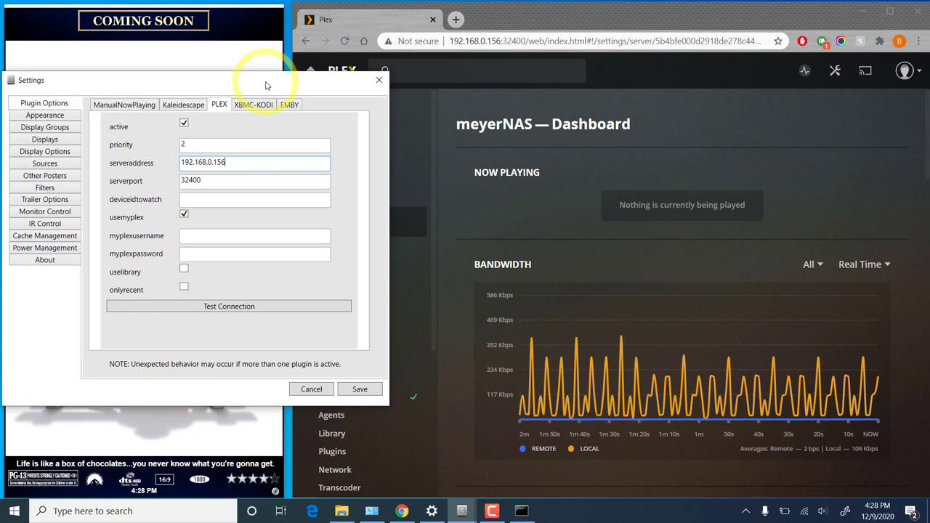
click(247, 200)
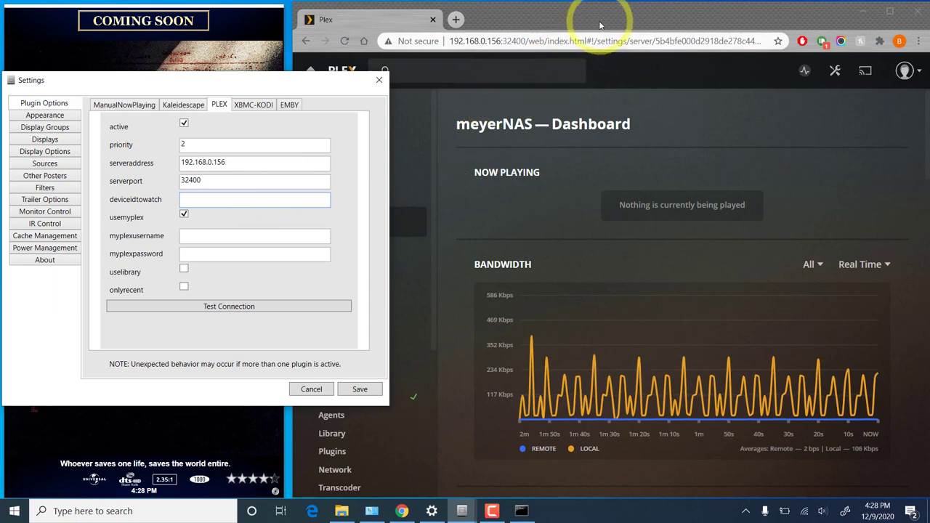
Open the Plex server dashboard and expand the Now Playing stream details.
drag(600, 25, 596, 27)
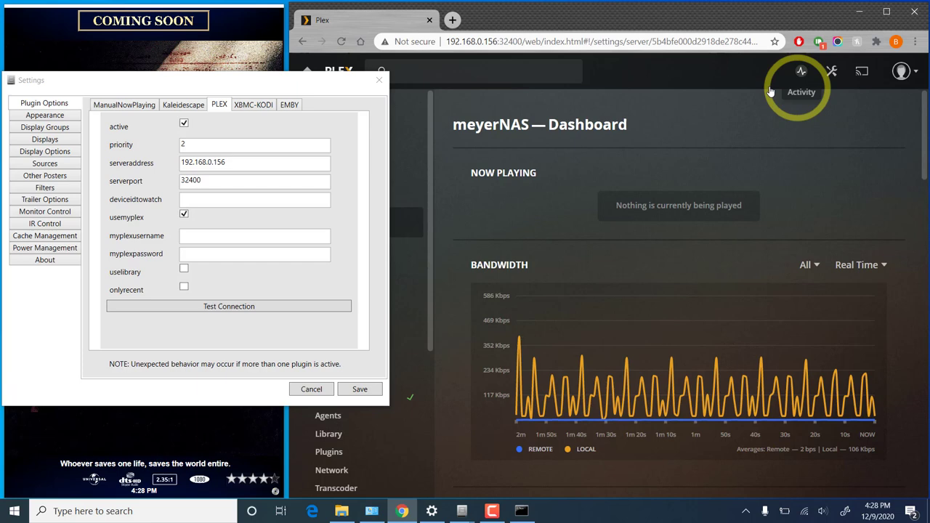
click(320, 80)
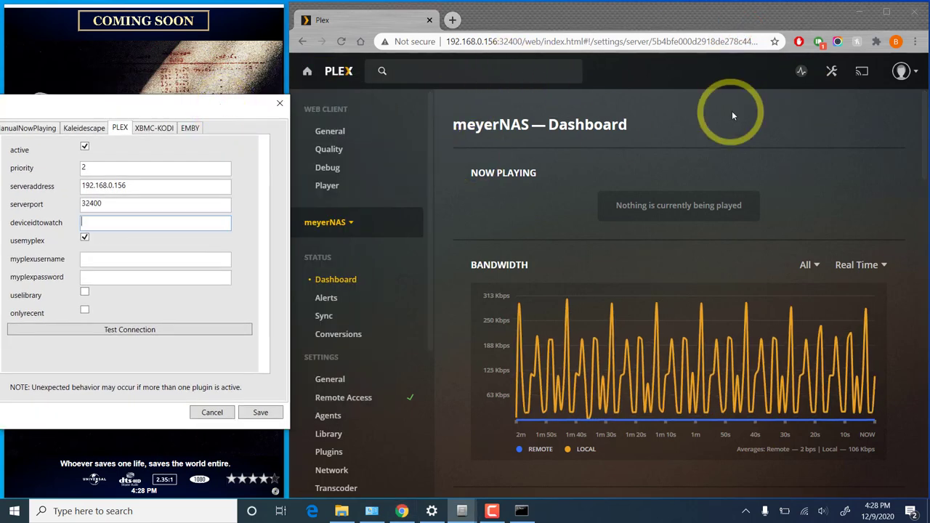
click(800, 77)
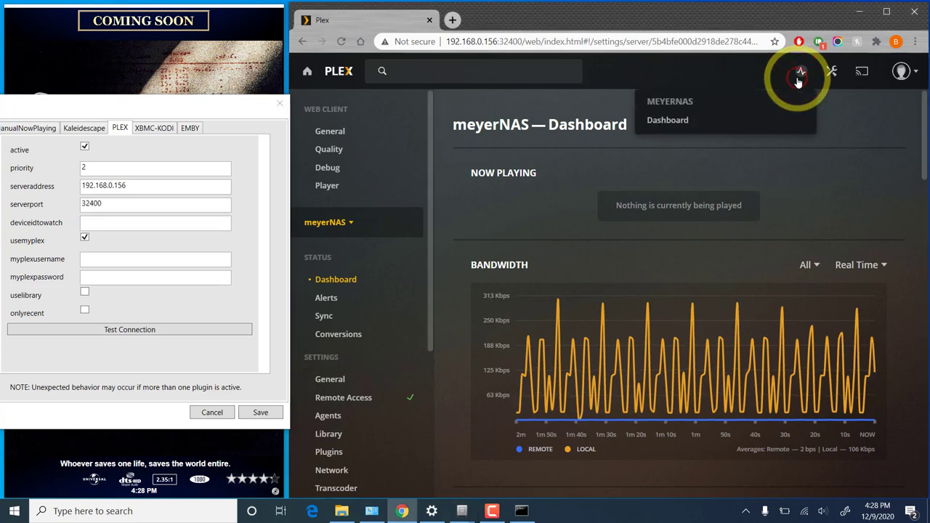
click(728, 127)
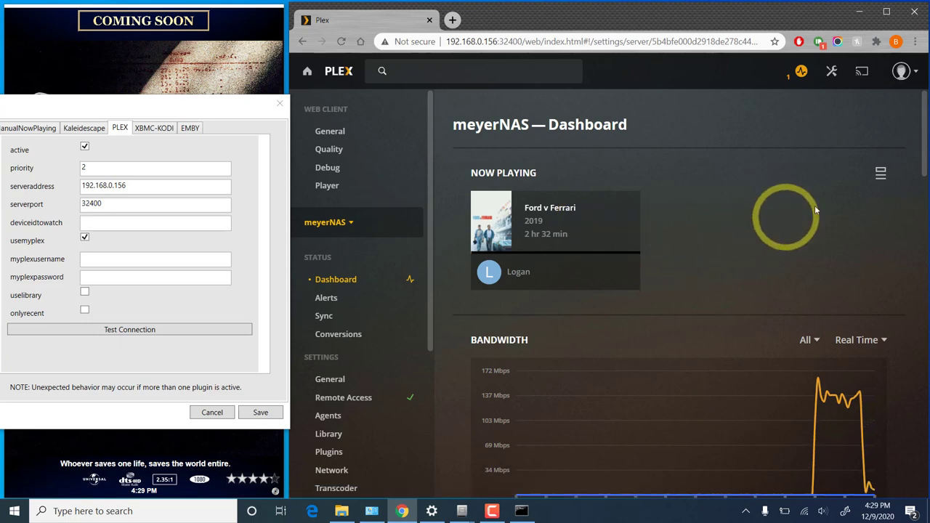
click(881, 175)
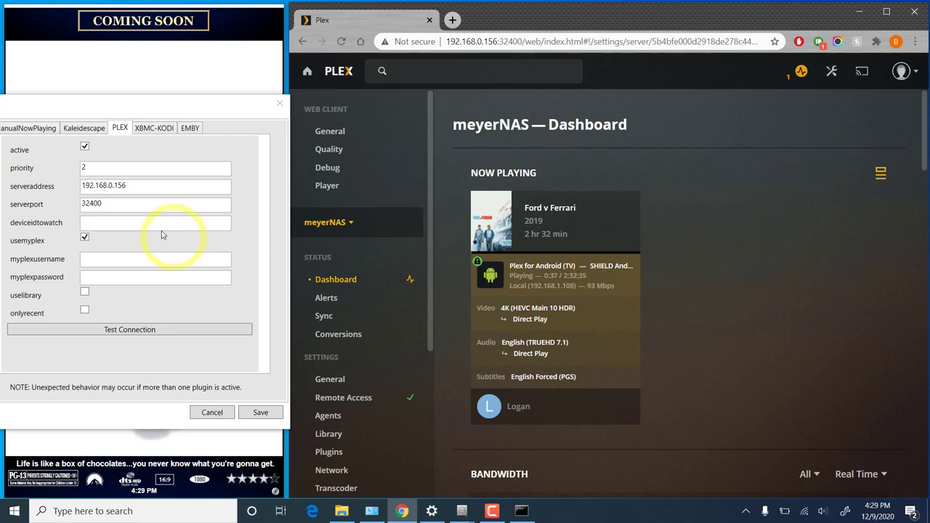
View the full play history of 5197 plays, listing SHIELD Android TV and Hisense Roku.
drag(913, 125, 914, 369)
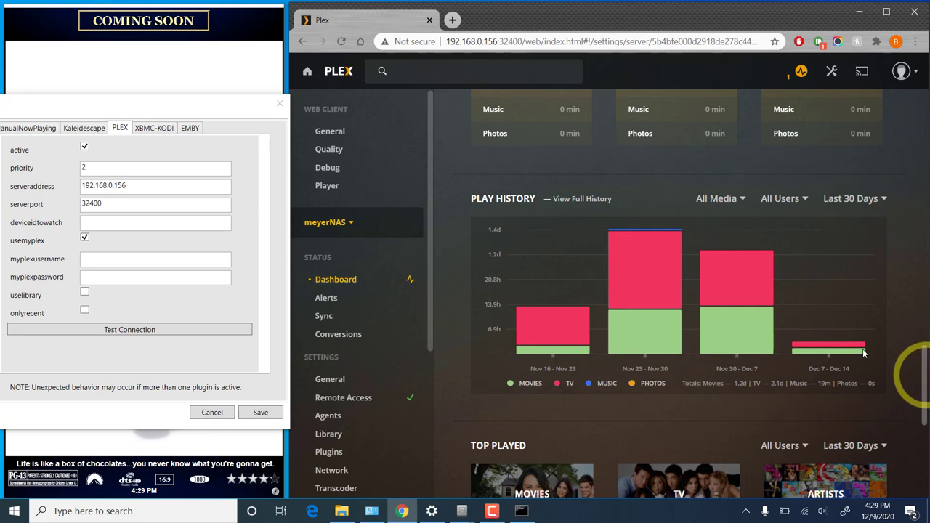
click(590, 200)
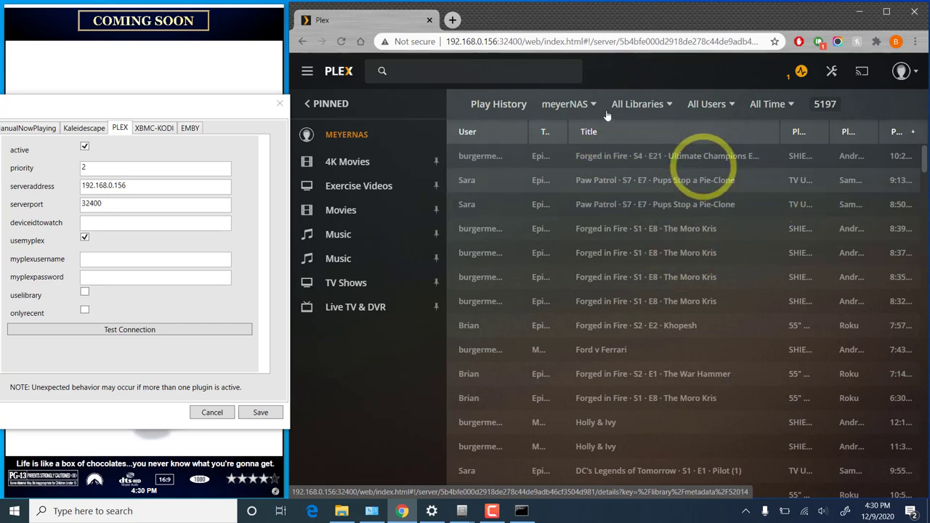
click(886, 13)
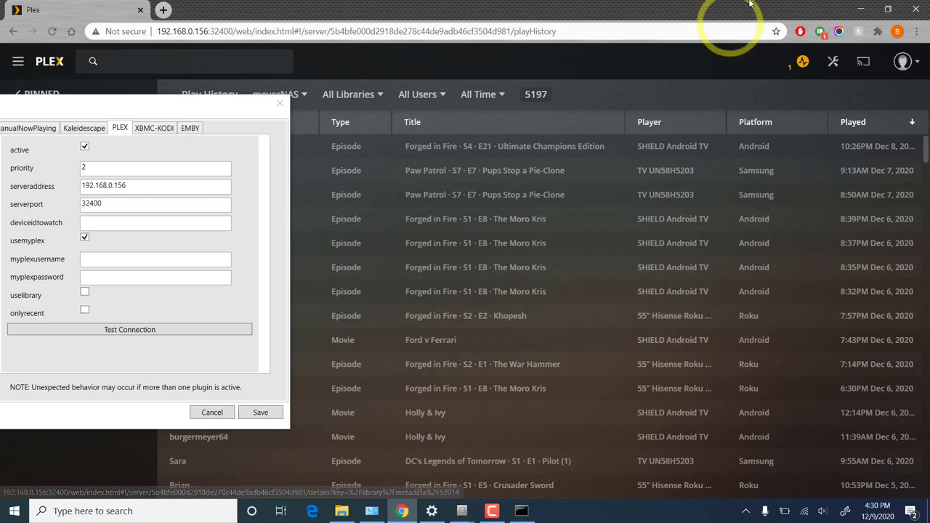
click(885, 9)
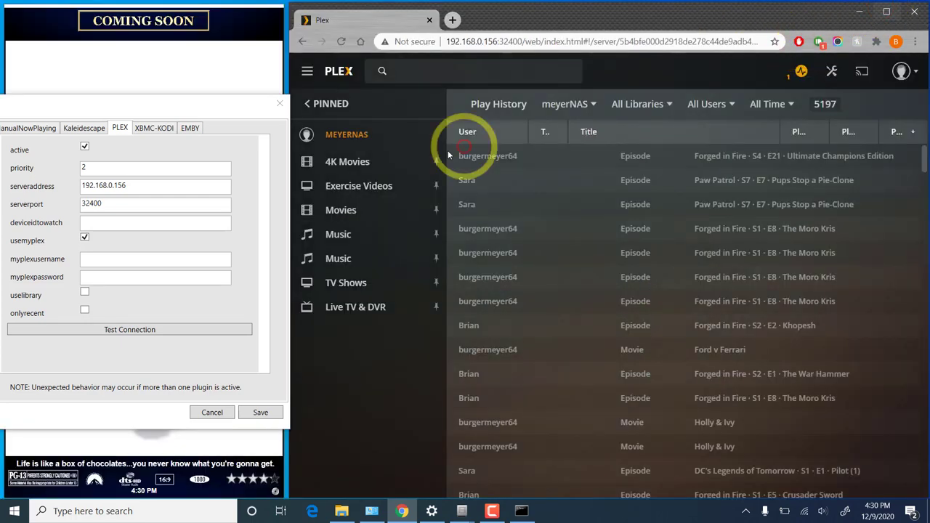
Enter SHIELD Android TV as the PLEX plugin's device ID to watch.
click(157, 226)
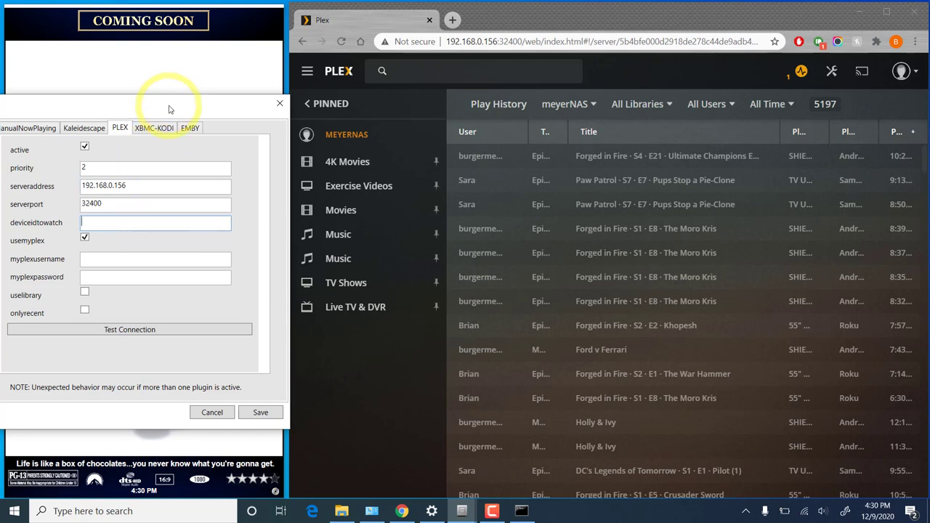
drag(166, 104, 604, 83)
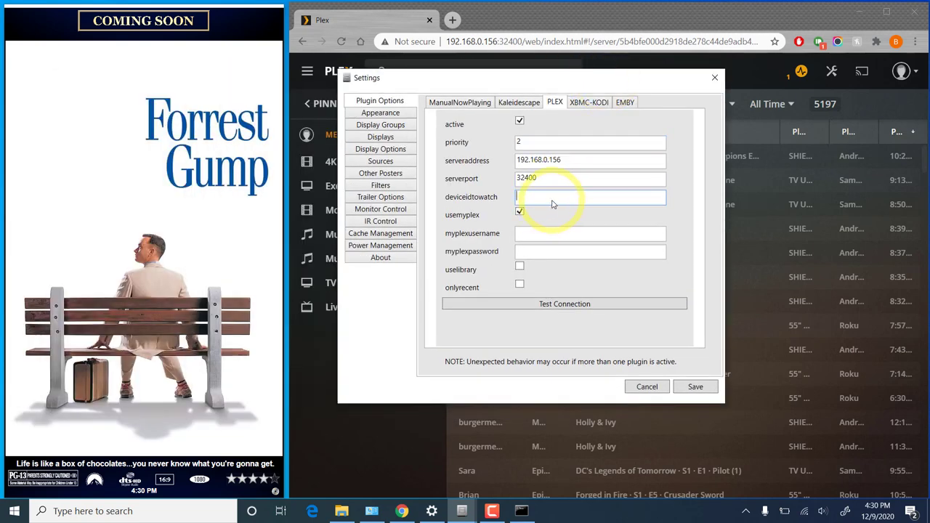
text(SHIELD )
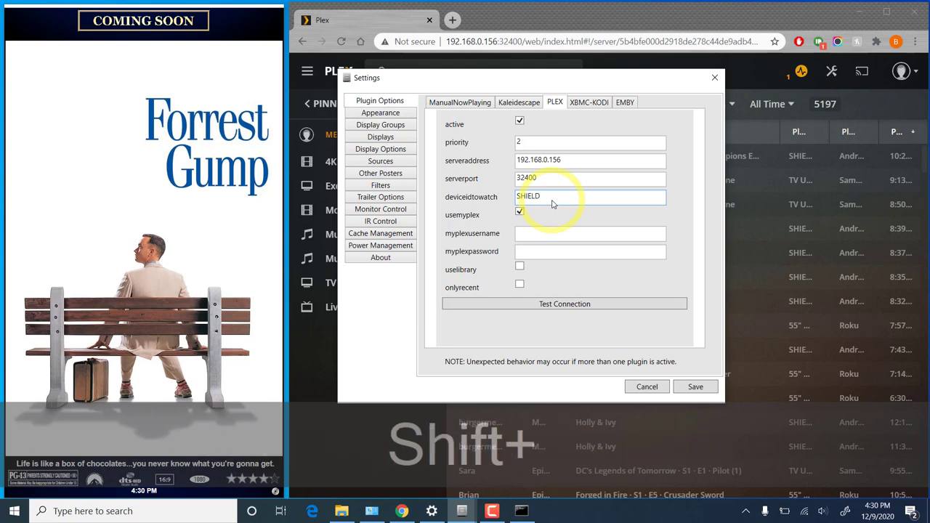
text(Android T)
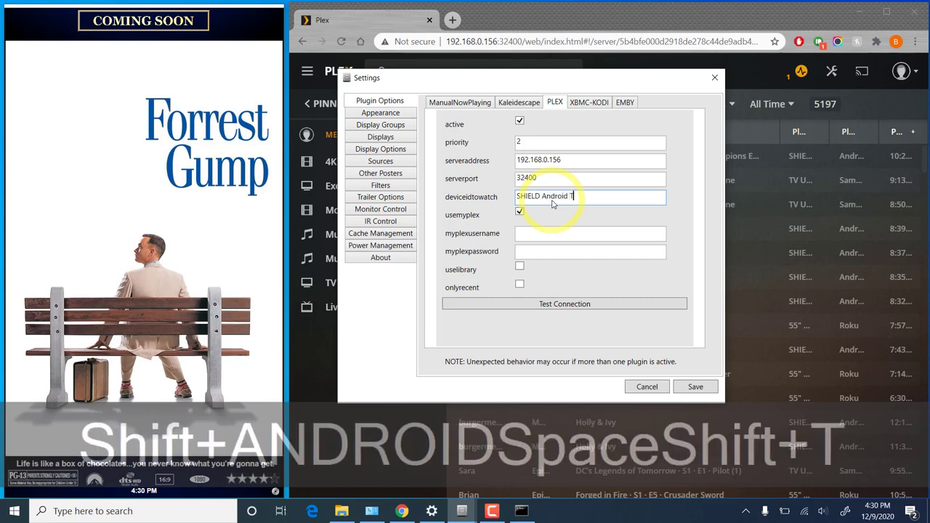
text(V)
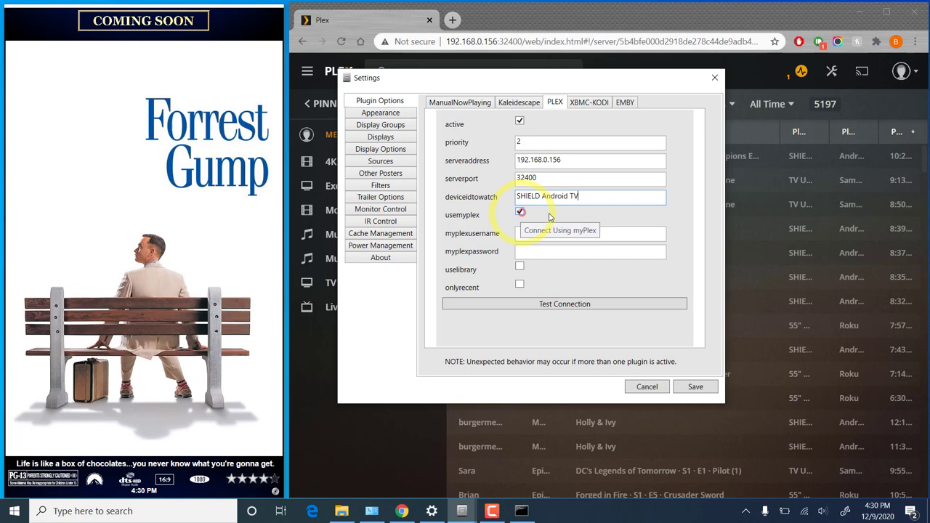
Uncheck usemyplex on the PLEX tab, keeping SHIELD Android TV as the watched device.
click(521, 213)
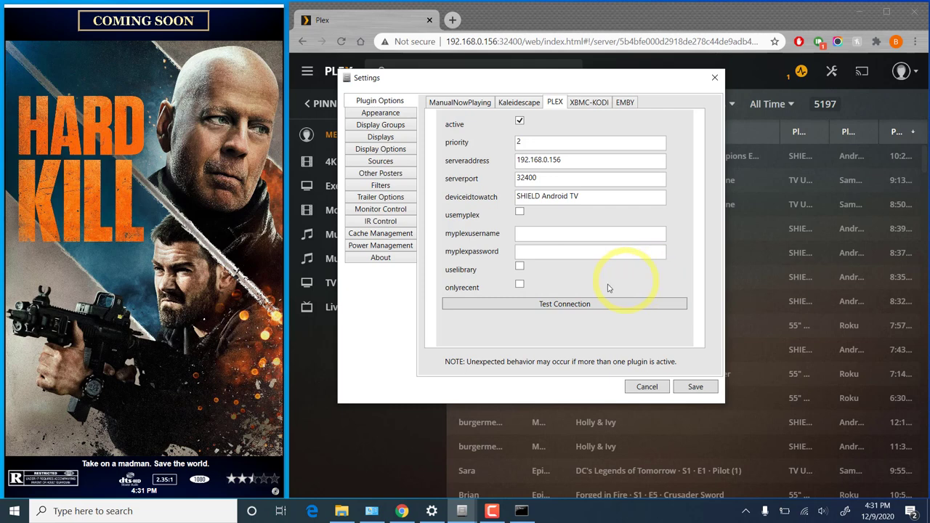
Test the connection, which finds Ford v Ferrari on SHIELD Android TV, then save.
click(573, 303)
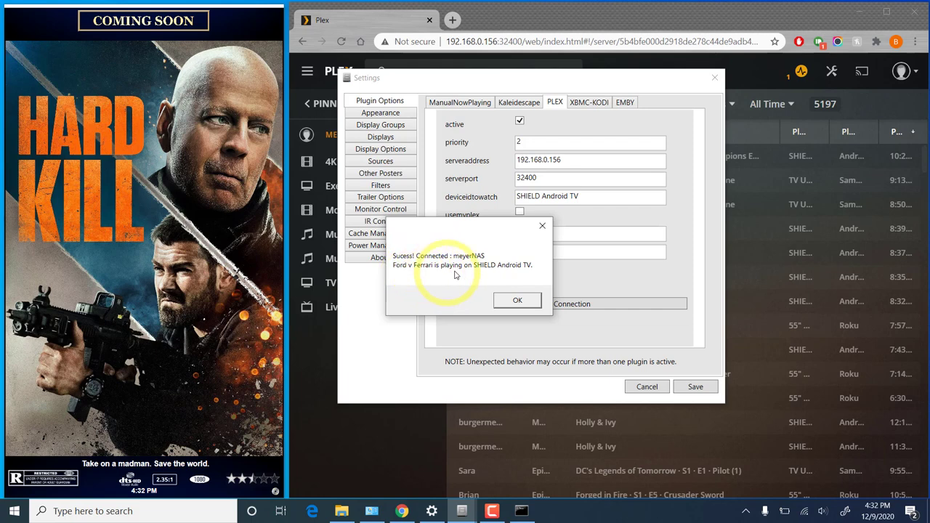
click(525, 302)
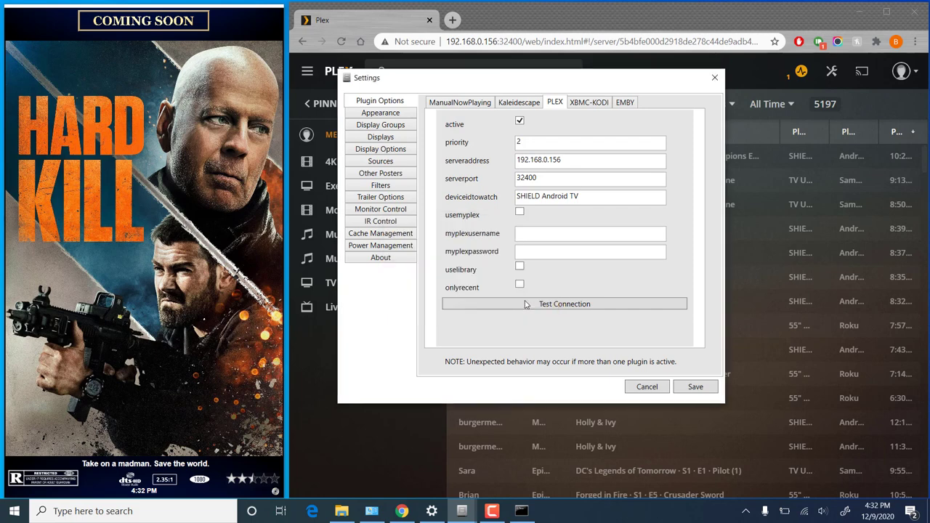
click(693, 387)
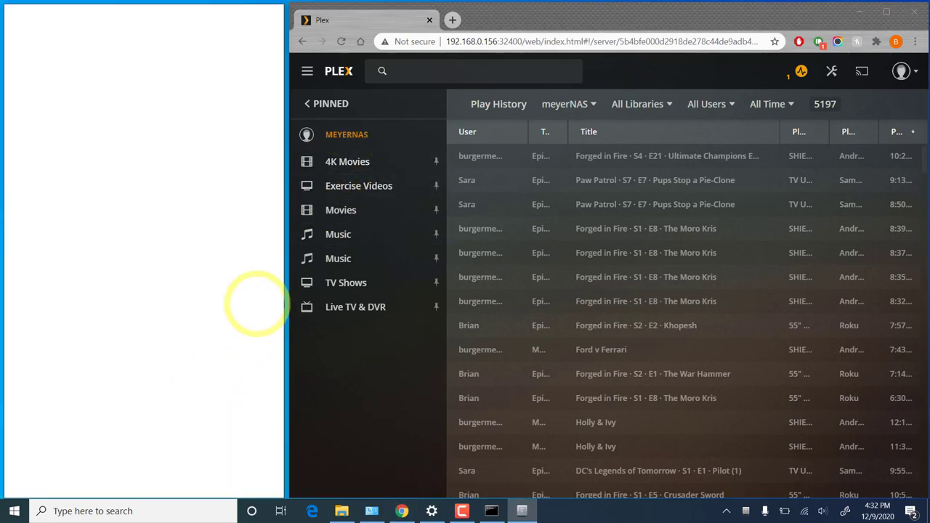
Open the Plex dashboard and get MoviePoster showing Ford v Ferrari as Now Playing.
click(801, 70)
click(736, 120)
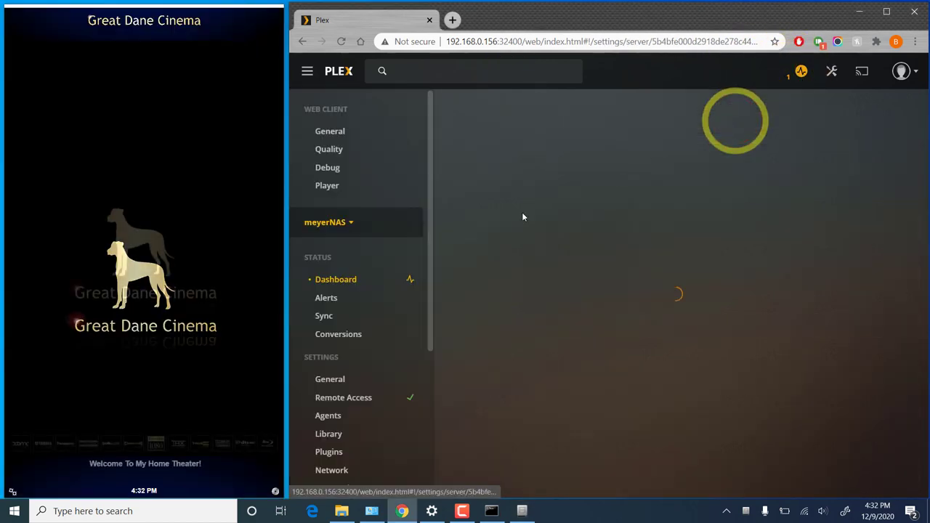
click(332, 279)
click(185, 346)
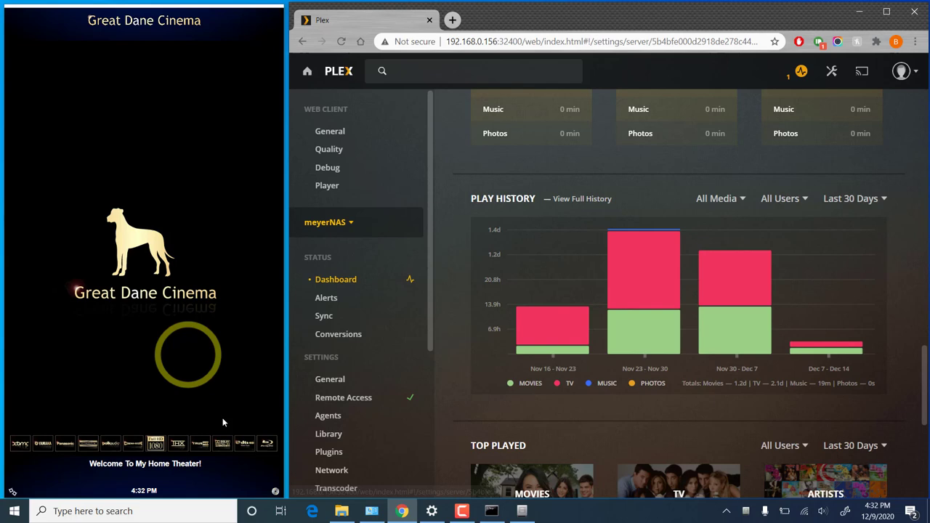
click(276, 492)
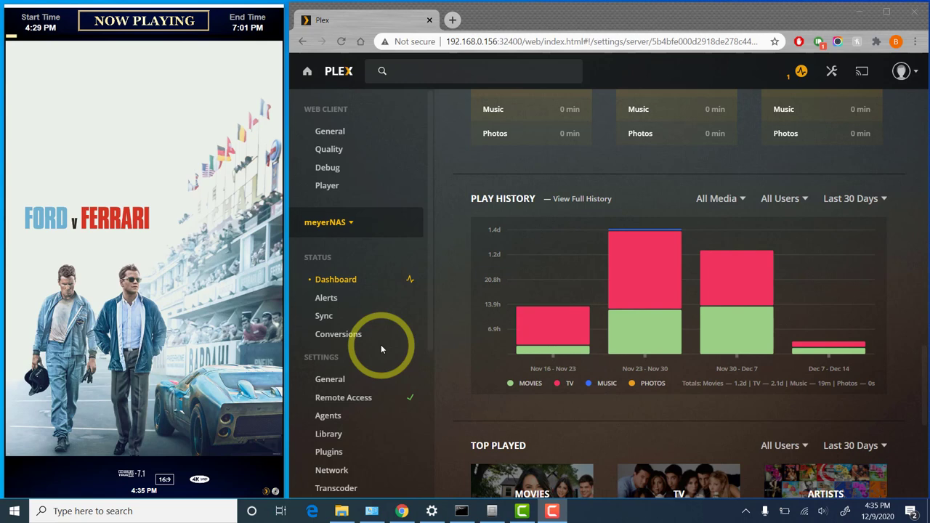
Open meyerNAS Network settings and scroll to the 192.168.0.1/255.255.0.0 allowed-without-auth list.
scroll(381, 350, down, 3)
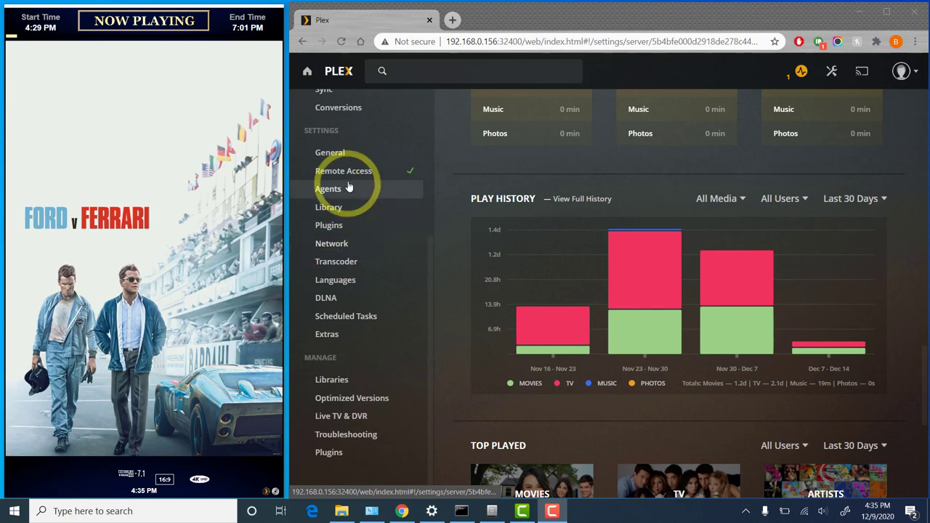
click(339, 244)
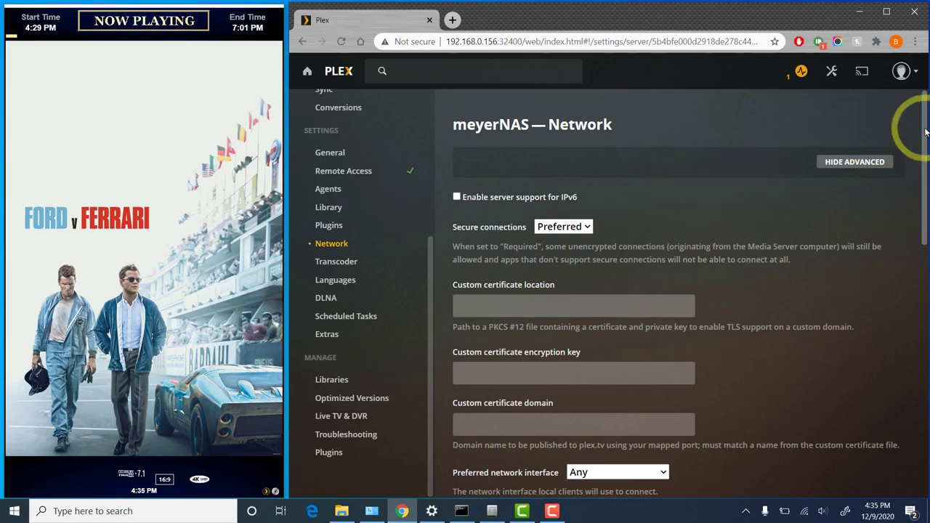
drag(926, 132, 914, 386)
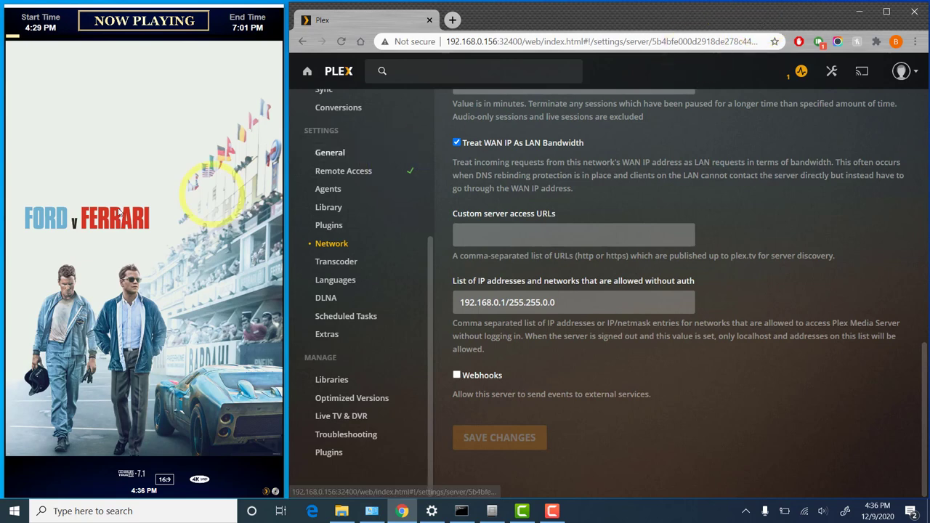
Quit MoviePoster and open its program folder on the desktop.
right_click(141, 235)
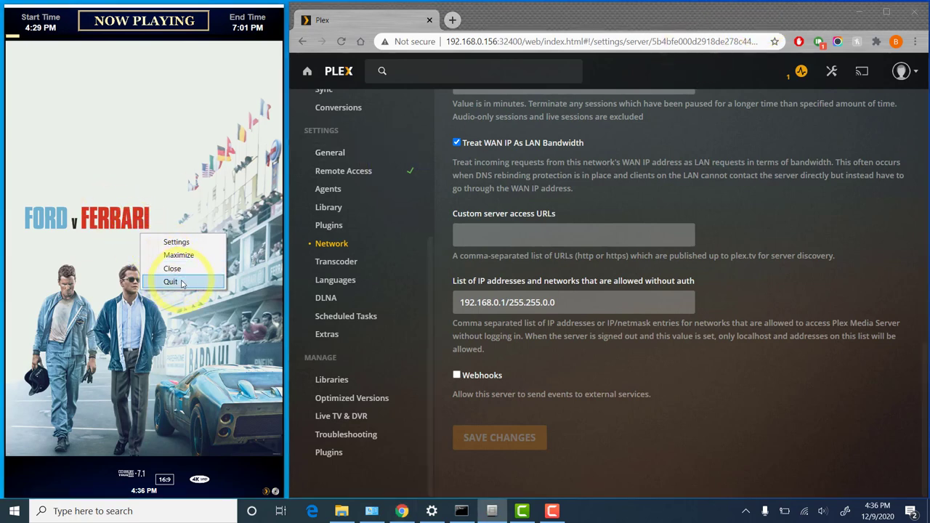
click(182, 283)
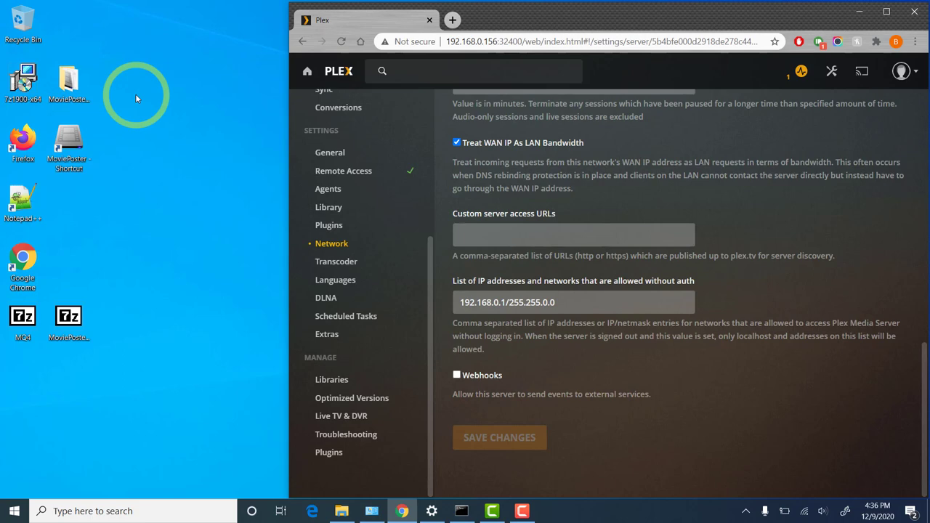
double_click(80, 89)
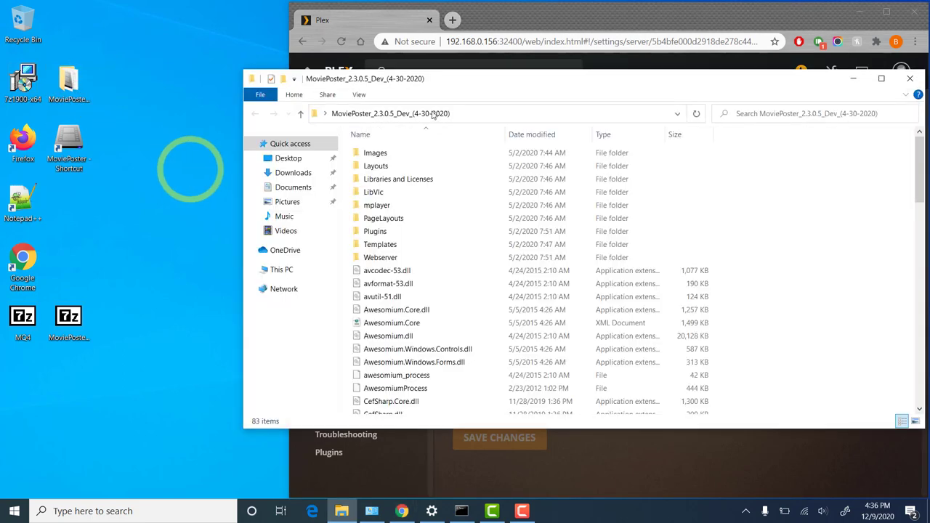
Navigate into Plugins > PlexMediaInterface, showing its 26 items.
drag(507, 73, 399, 79)
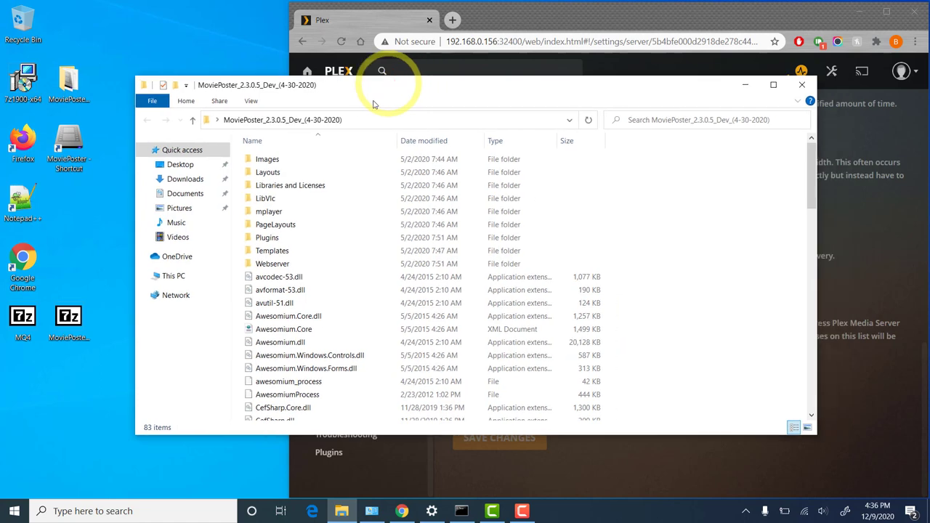
double_click(277, 239)
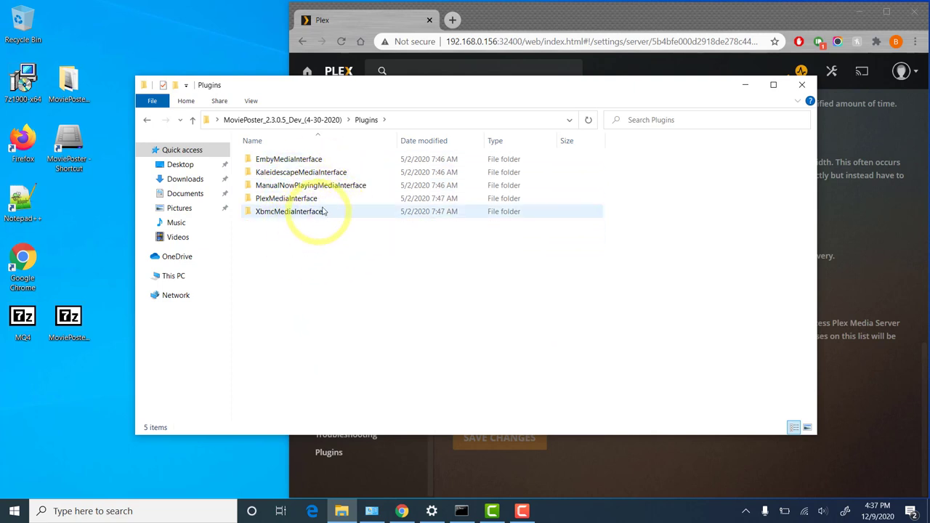
double_click(326, 206)
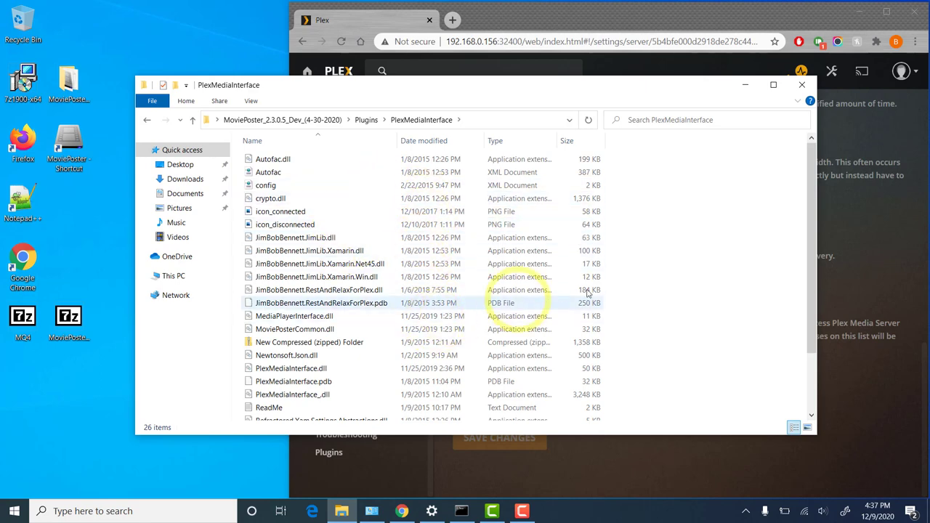
drag(808, 203, 789, 176)
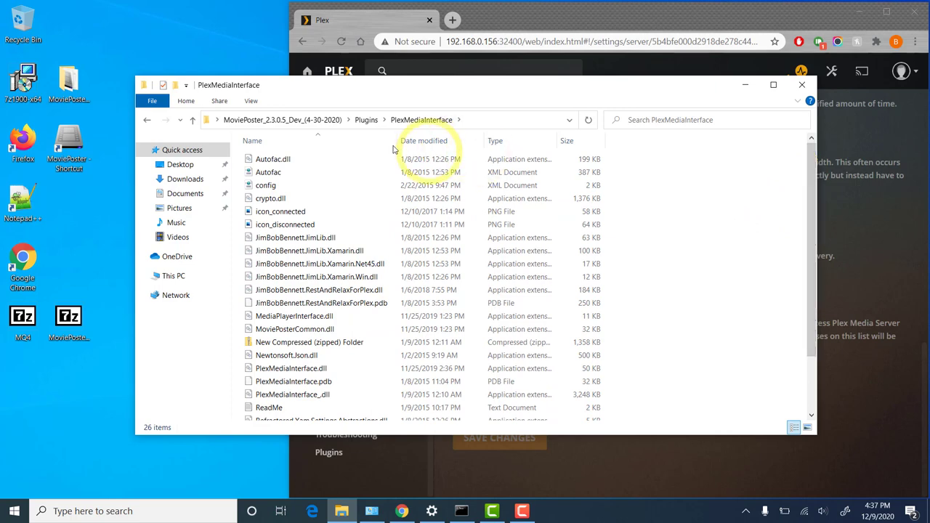
Make a copy of the PlexMediaInterface folder inside Plugins.
click(366, 120)
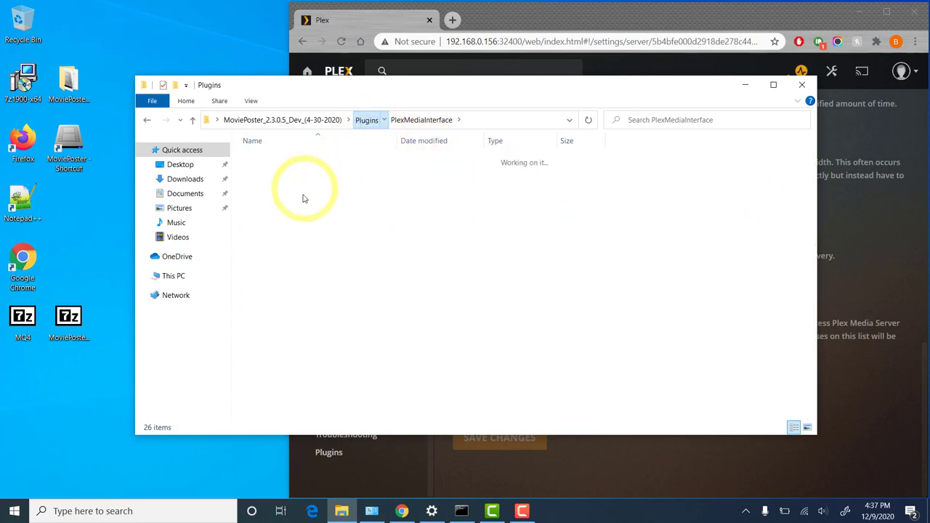
drag(278, 201, 295, 274)
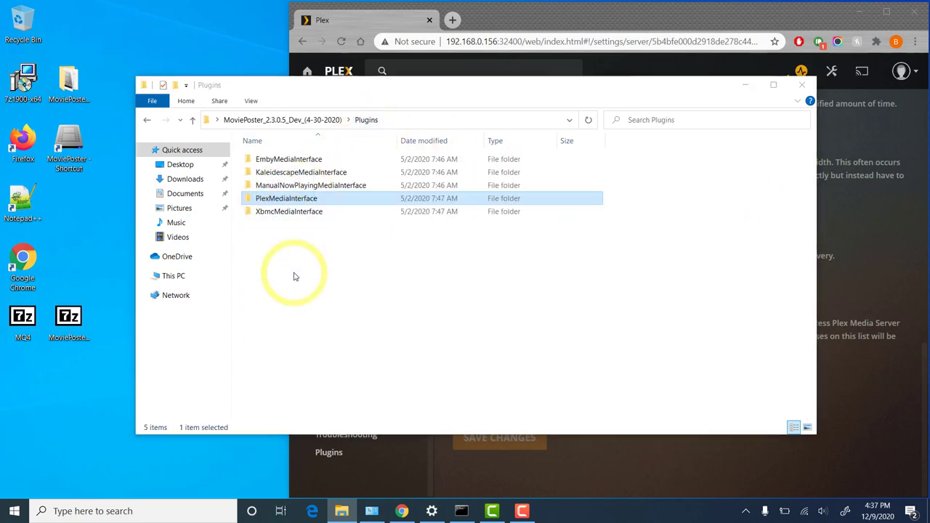
click(336, 304)
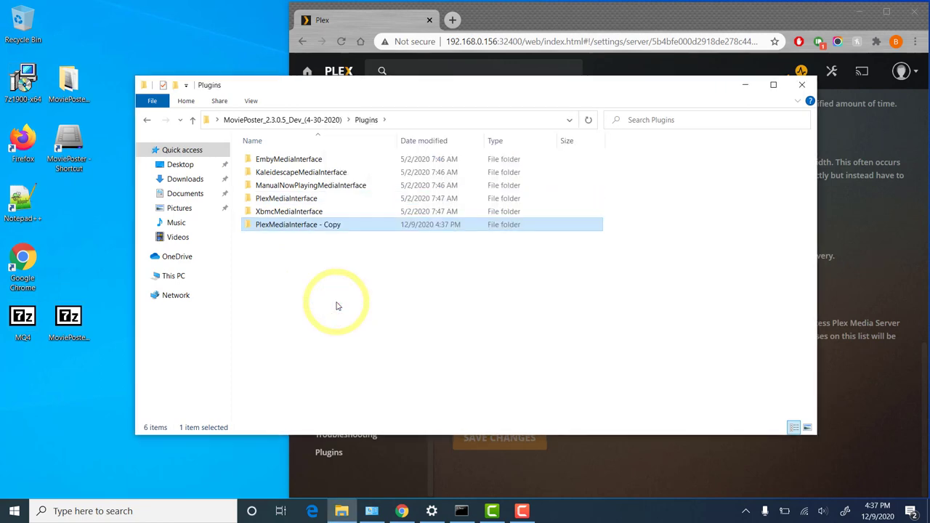
Rename the copied folder to PlexMediaInterface2.
click(332, 225)
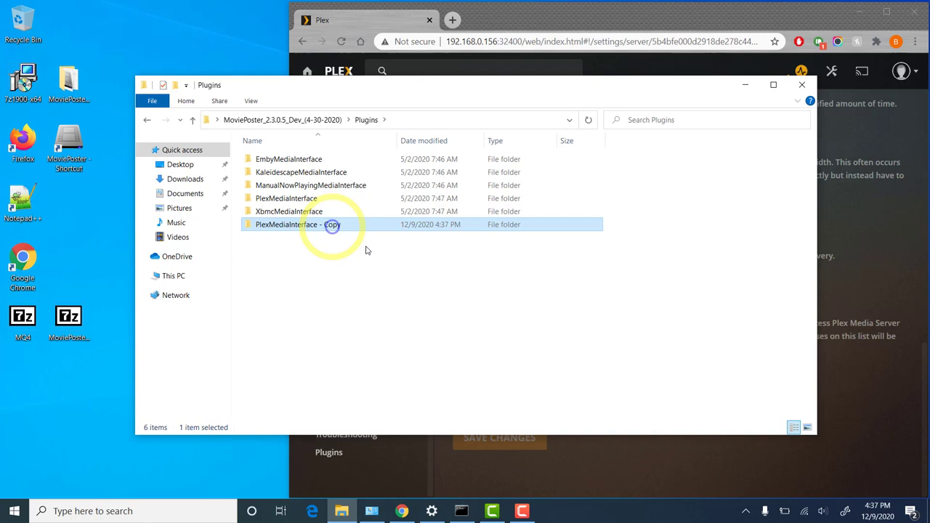
right_click(332, 225)
click(370, 458)
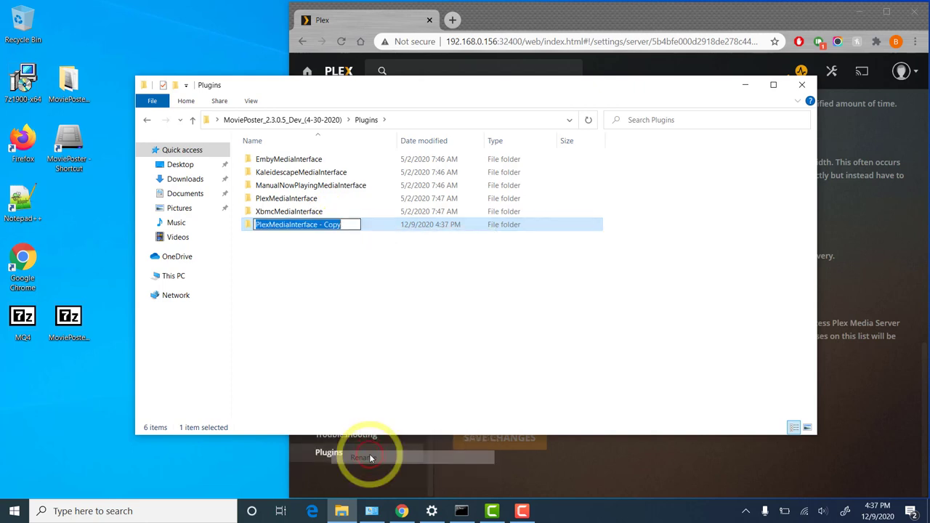
key(End)
key(BackSpace)
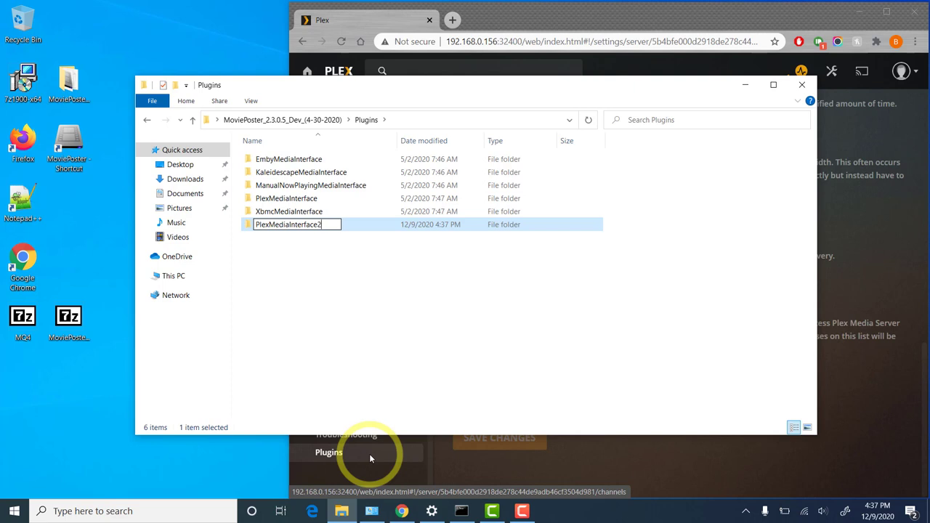
key(Return)
Relaunch MoviePoster from its desktop shortcut and minimize File Explorer.
click(273, 320)
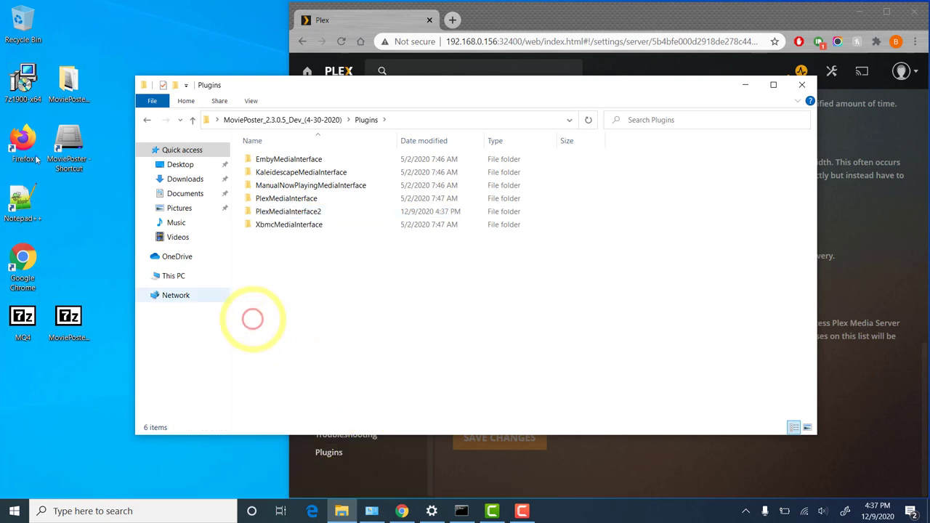
click(64, 146)
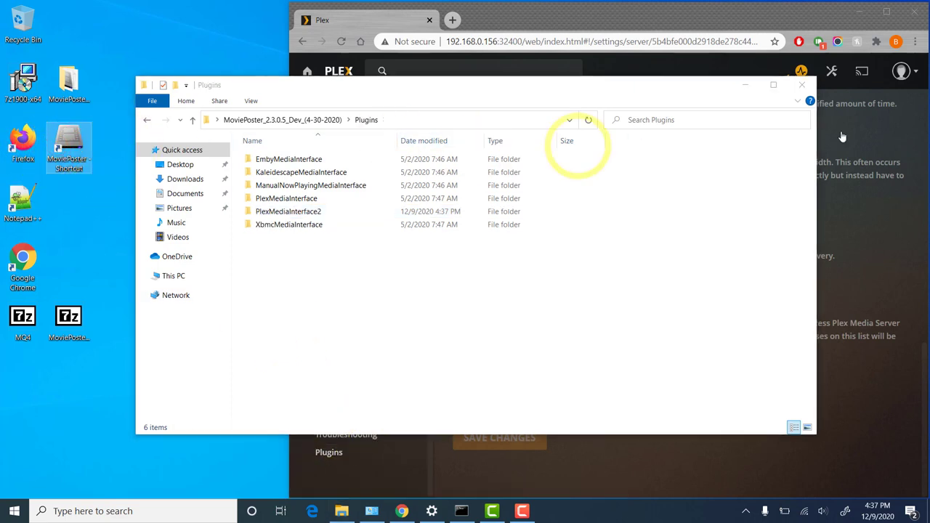
click(747, 88)
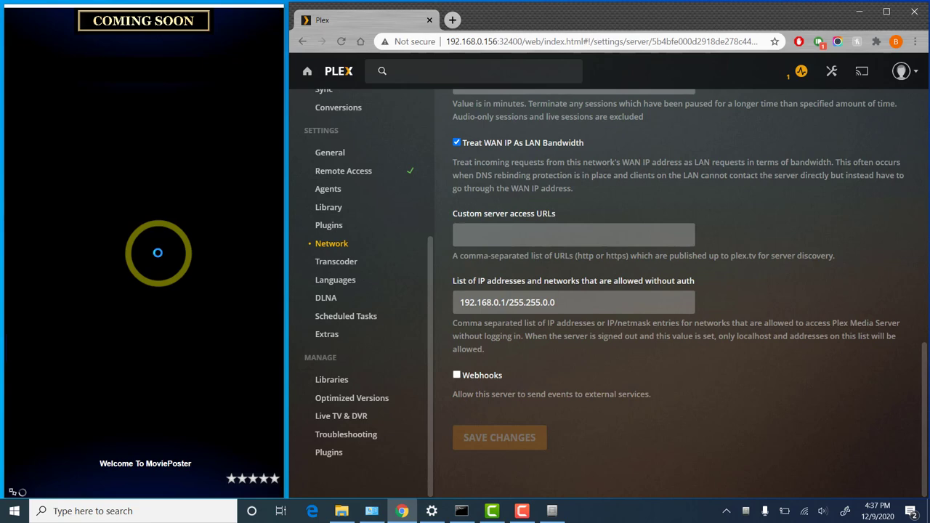
Open the meyerNAS dashboard's Play History showing Ford v Ferrari on the Android TV player.
click(158, 252)
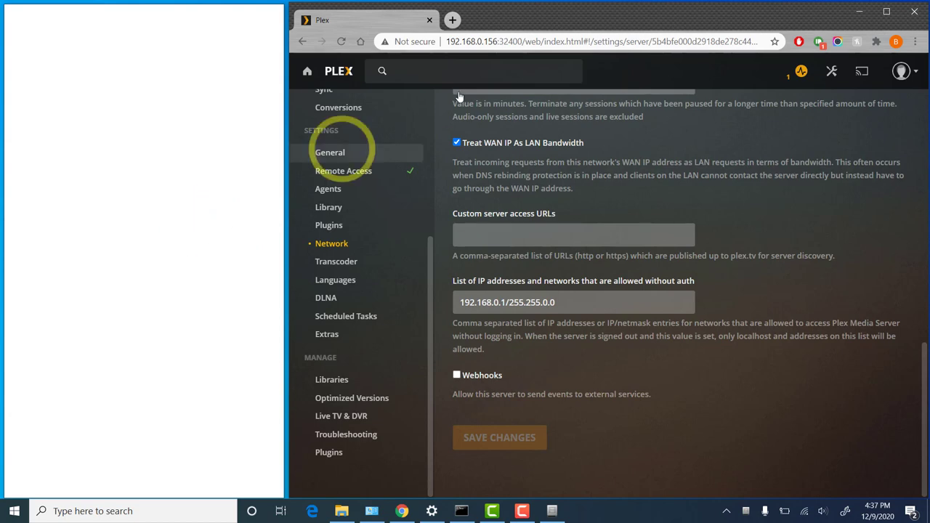
click(805, 71)
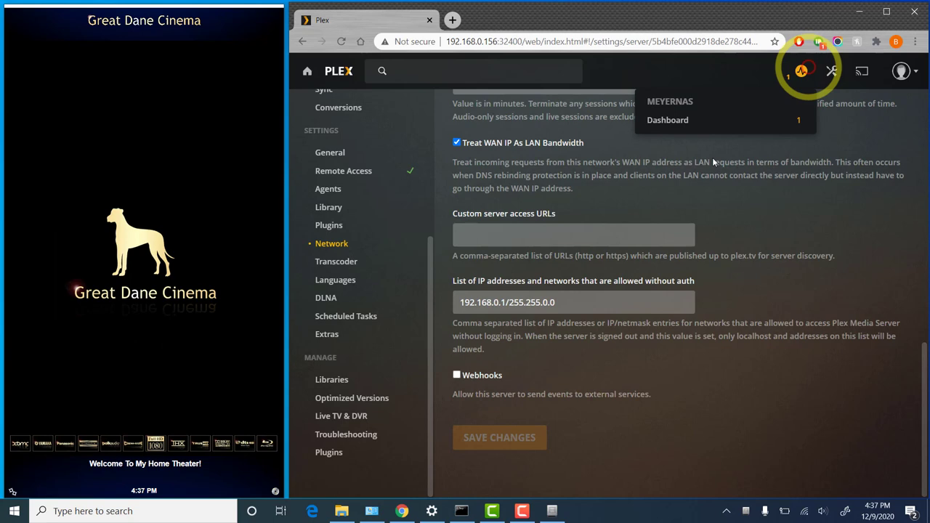
click(673, 123)
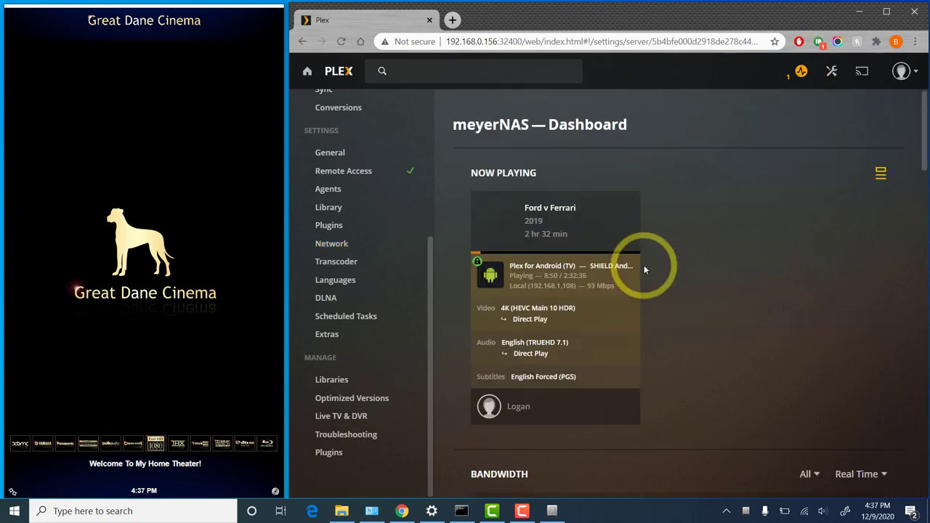
scroll(639, 266, down, 8)
mouse_move(589, 246)
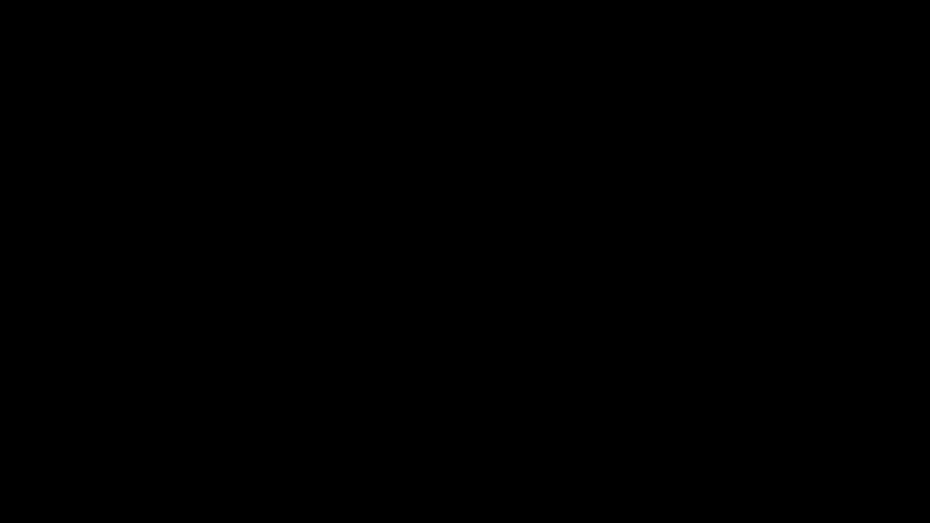
In Settings > Plugin Options, compare both PLEX tabs and change the second instance's priority to 3.
right_click(143, 197)
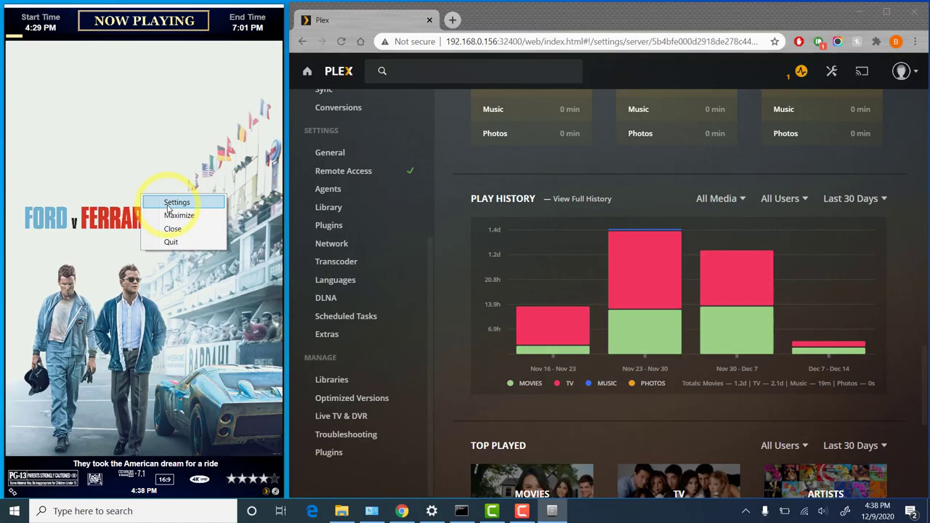
click(224, 201)
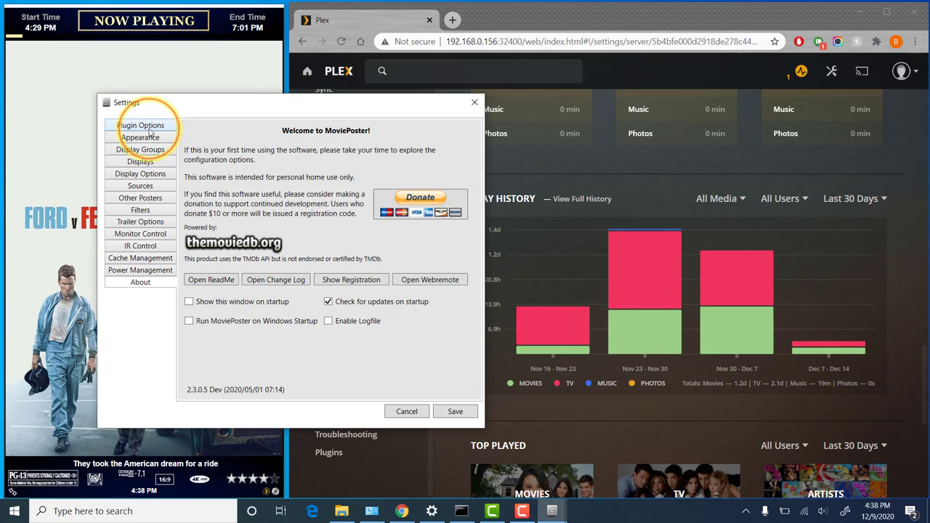
click(149, 128)
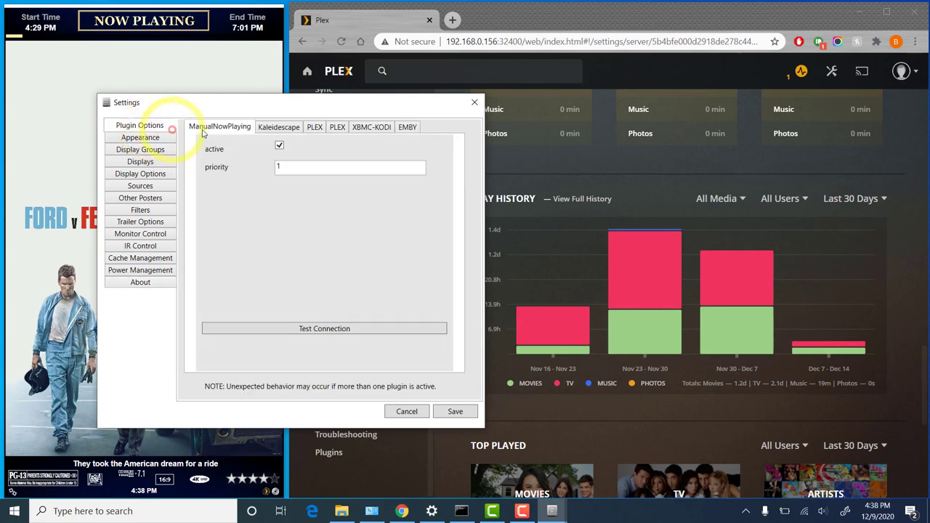
click(336, 129)
click(314, 128)
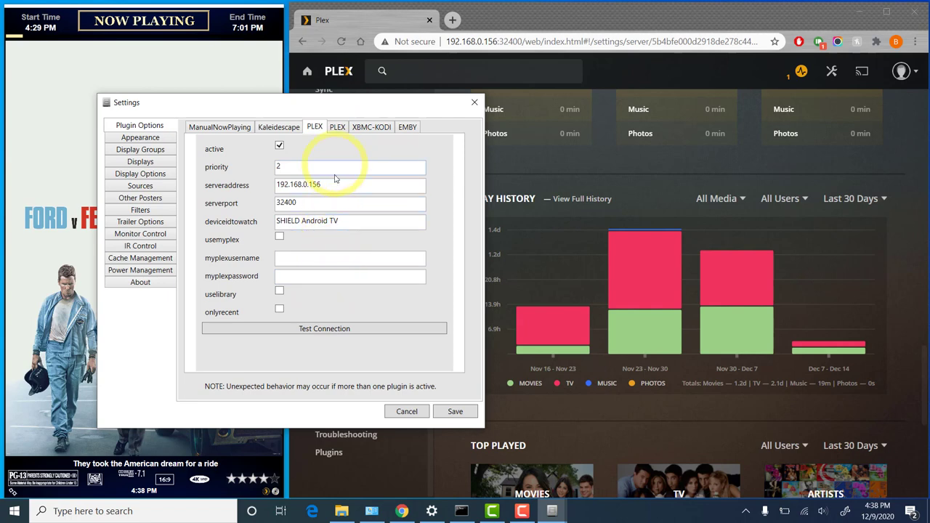
click(334, 130)
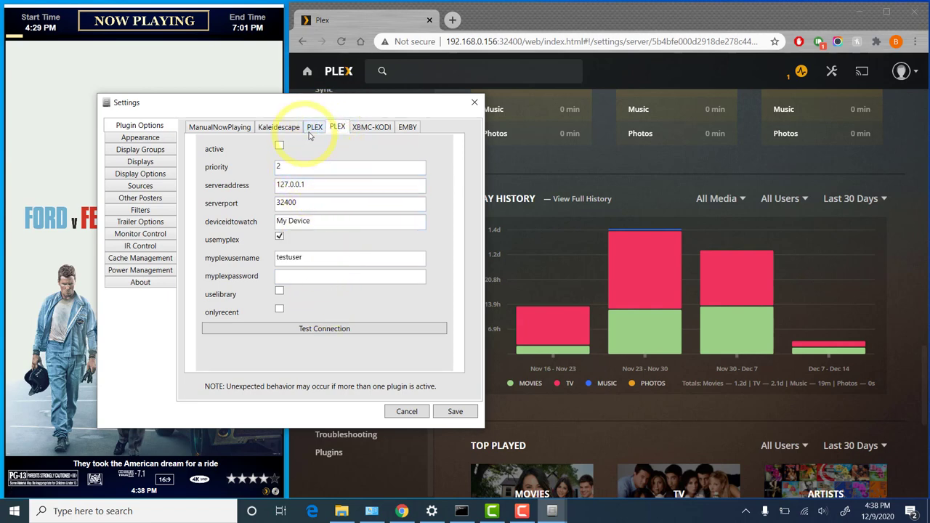
click(311, 131)
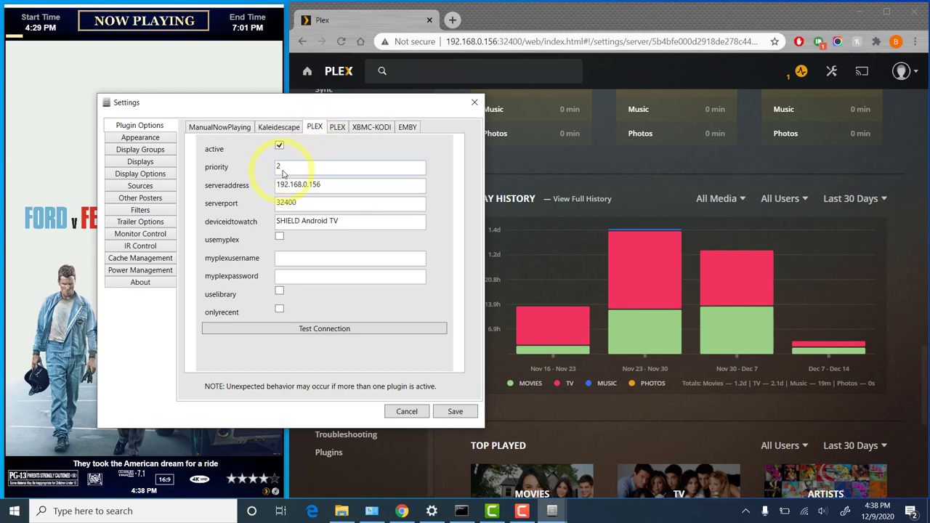
click(336, 132)
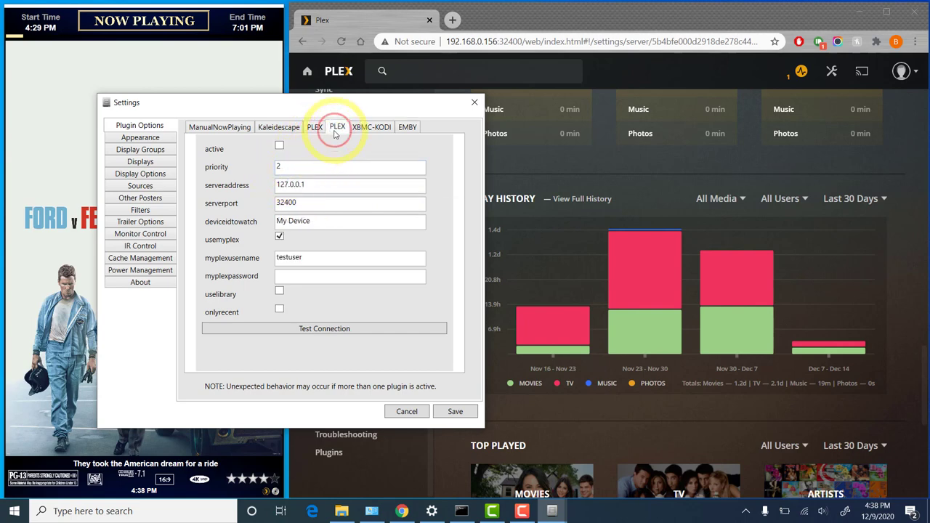
click(305, 169)
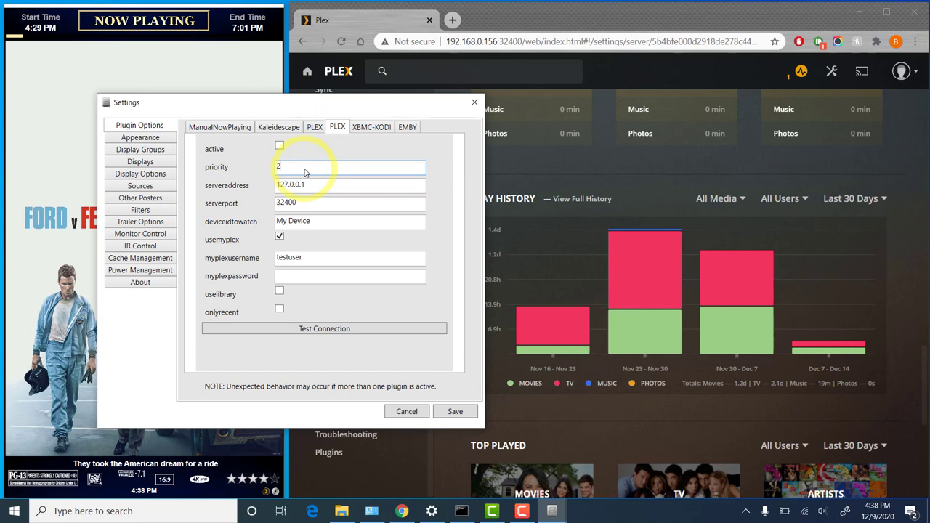
key(BackSpace)
Compare the two PLEX instances and mark the second one active.
click(315, 127)
click(293, 173)
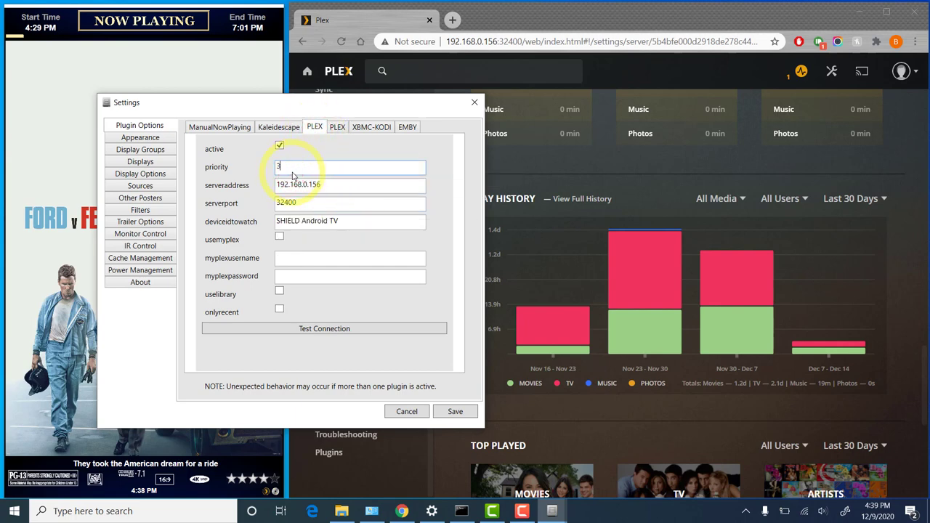
click(338, 128)
click(310, 172)
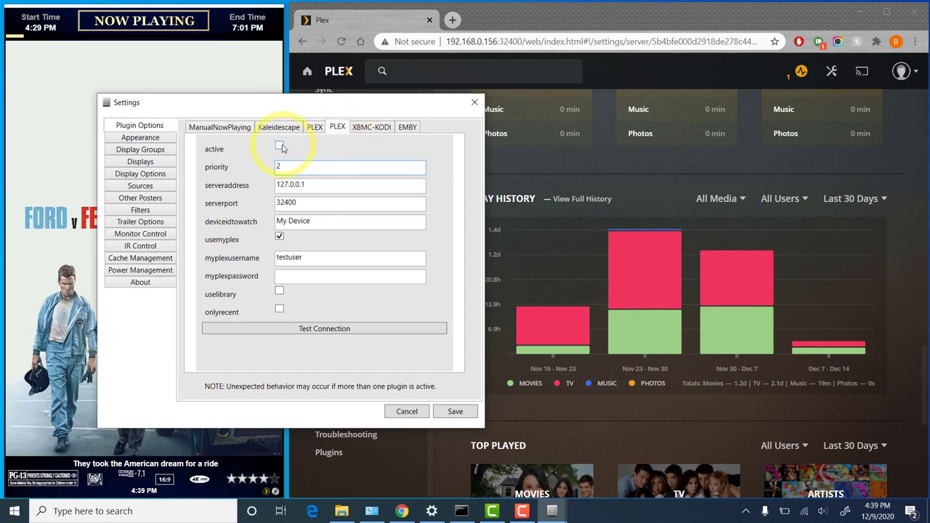
click(279, 145)
Set serveraddress to 192.168.0.156, untick usemyplex, and clear myplexusername.
click(330, 190)
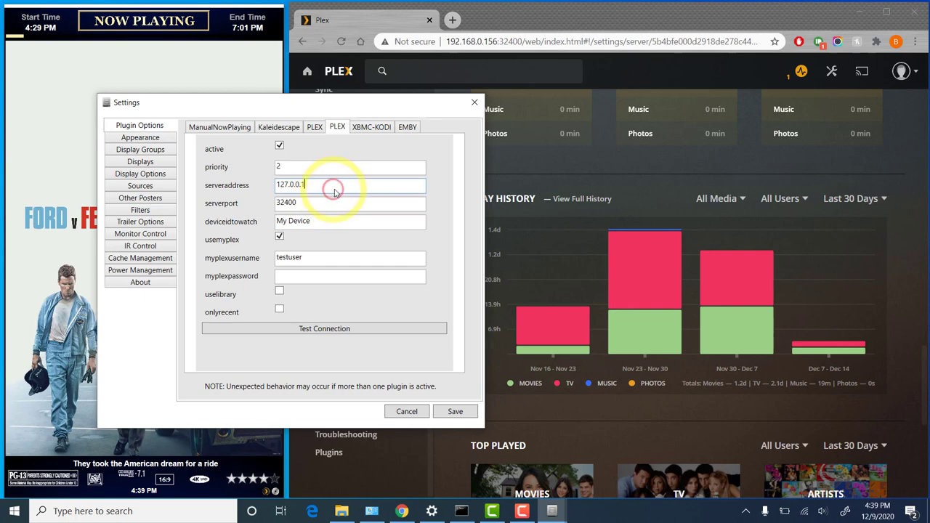
drag(326, 192, 278, 190)
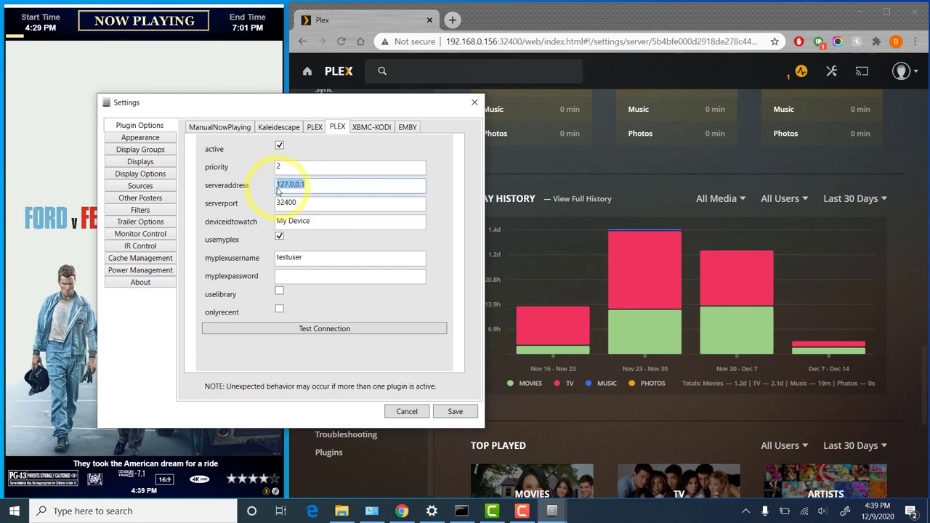
text(192.168)
click(281, 238)
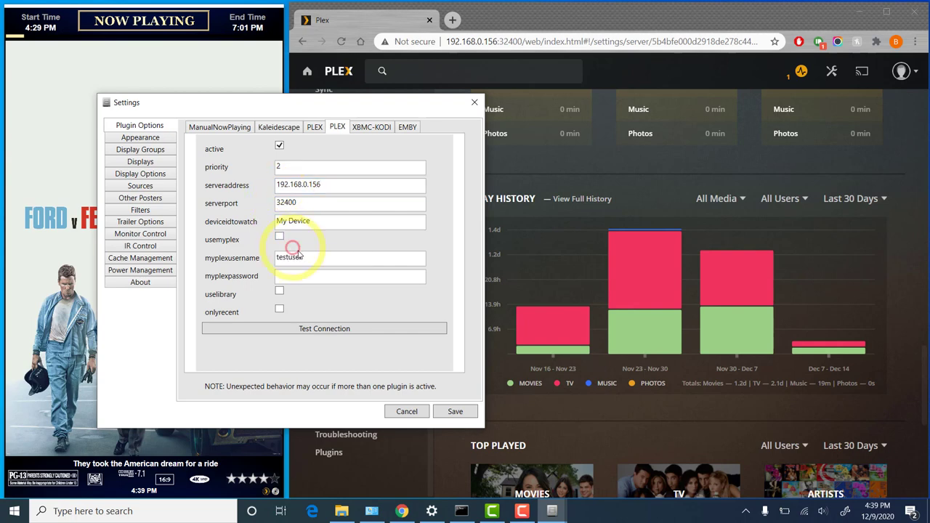
drag(316, 259, 272, 261)
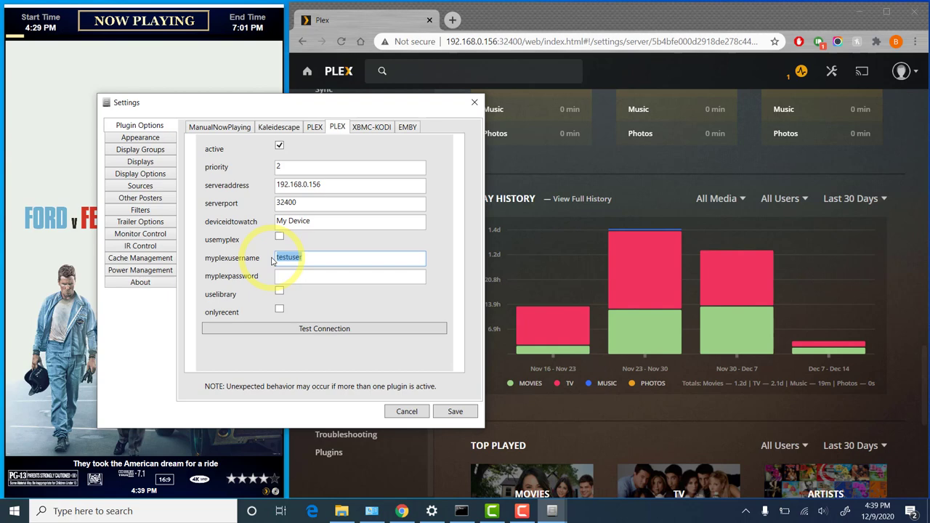
click(320, 222)
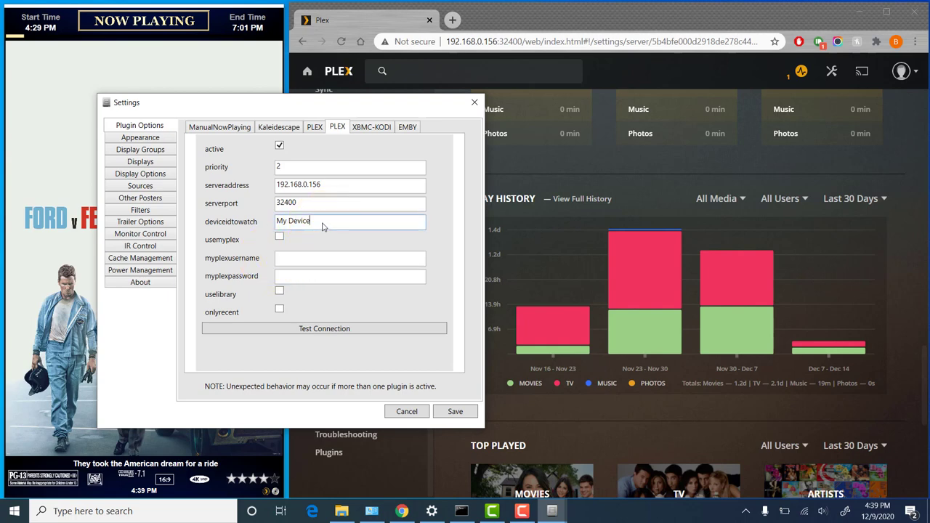
drag(367, 102, 284, 109)
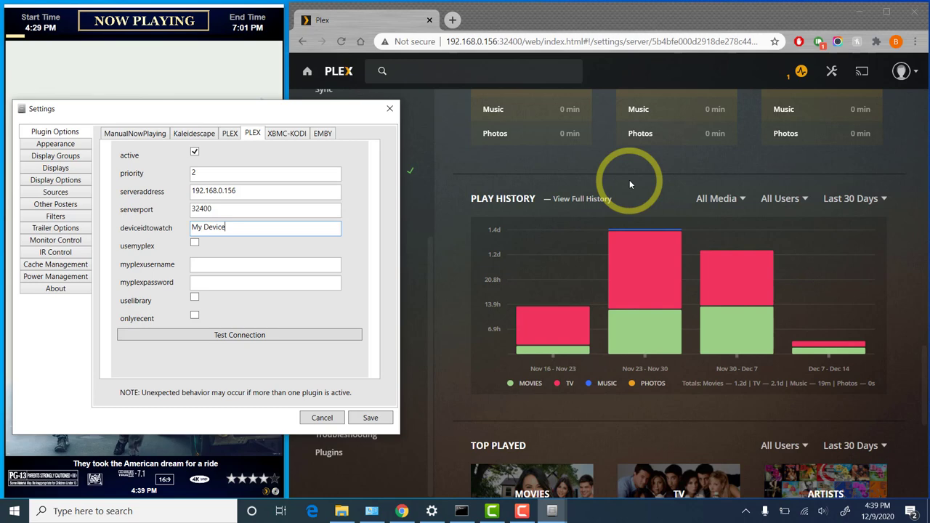
Show the dashboard's Now Playing: 13 Hours on Galaxy S10e and Ford v Ferrari on SHIELD.
click(799, 73)
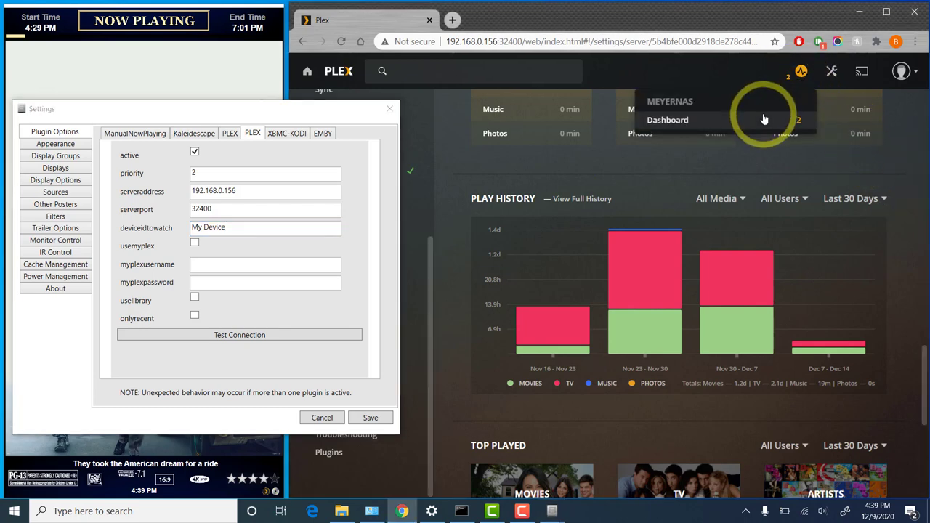
click(764, 119)
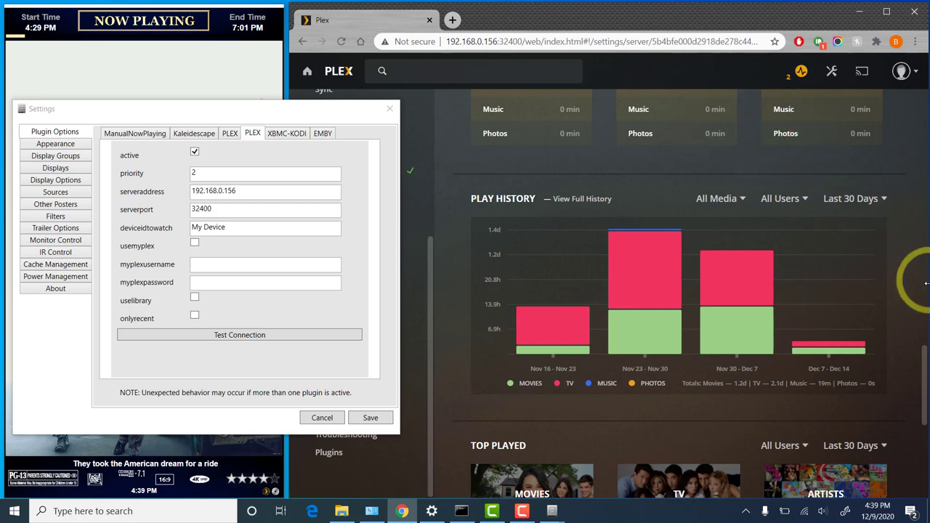
drag(925, 366, 907, 119)
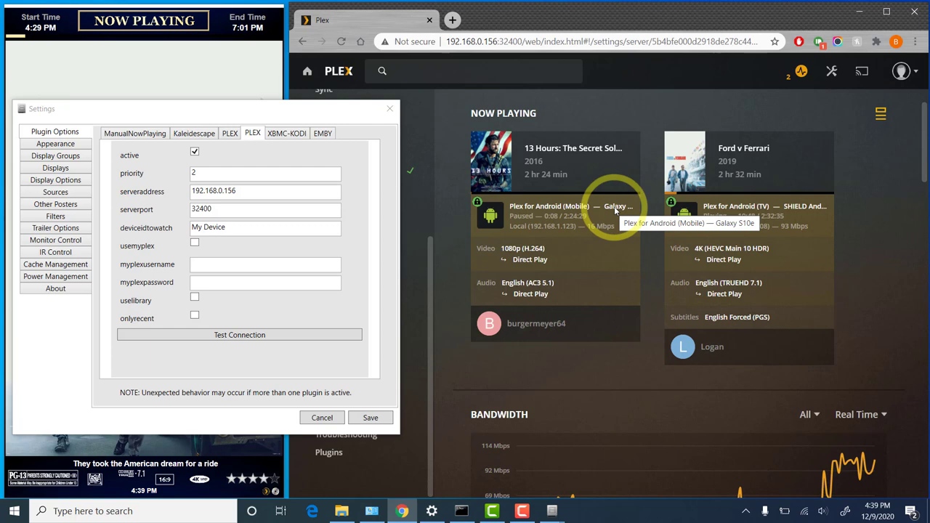
Set deviceidtowatch to Galaxy S10e and run a successful Test Connection.
click(237, 238)
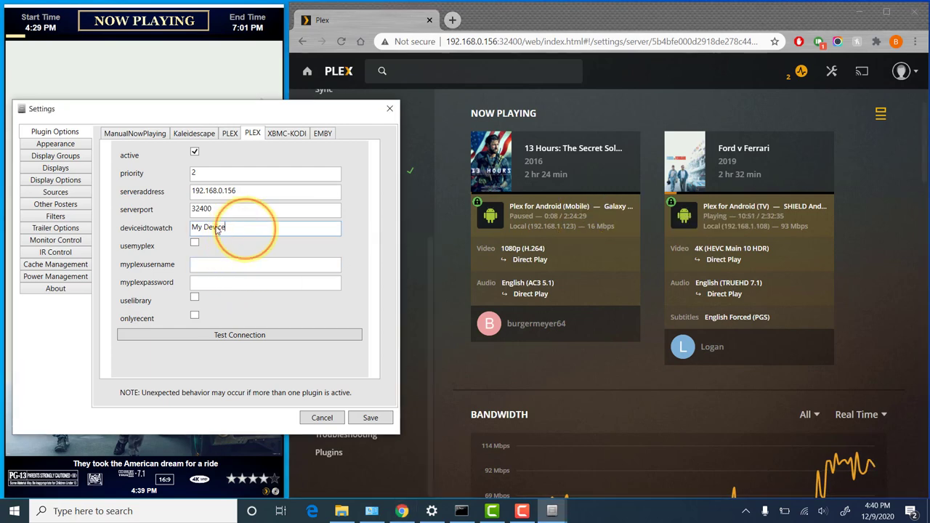
drag(235, 228, 178, 227)
text(Ga)
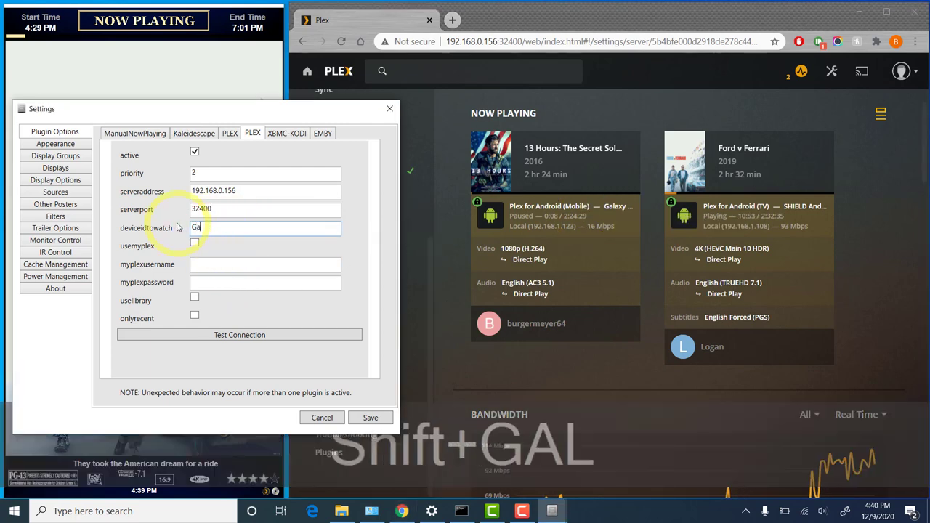
text(laxy S)
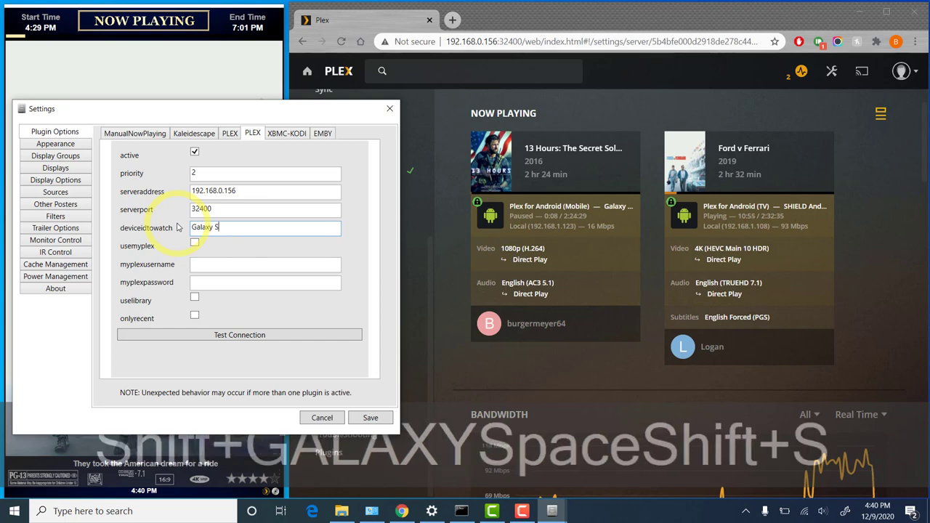
text(10e)
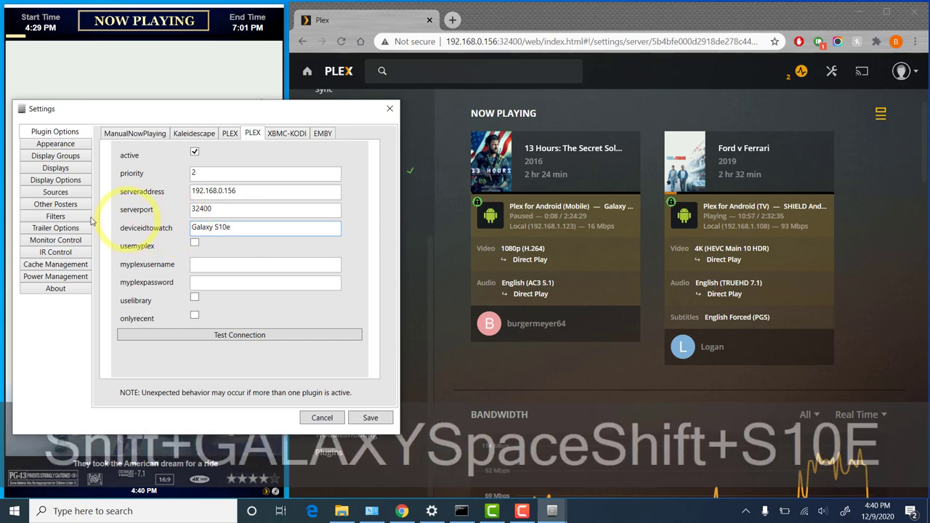
click(263, 335)
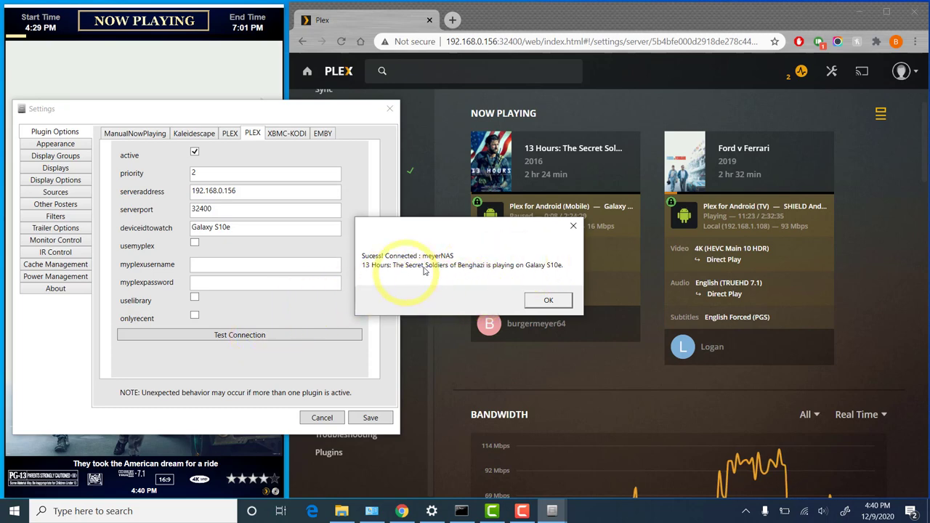
click(547, 300)
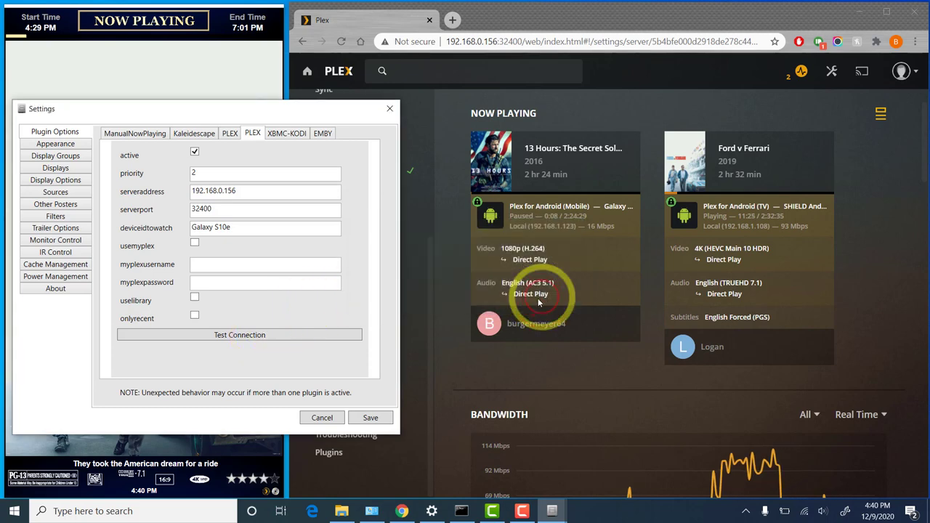
Save the plugin settings and reload the poster window.
click(368, 421)
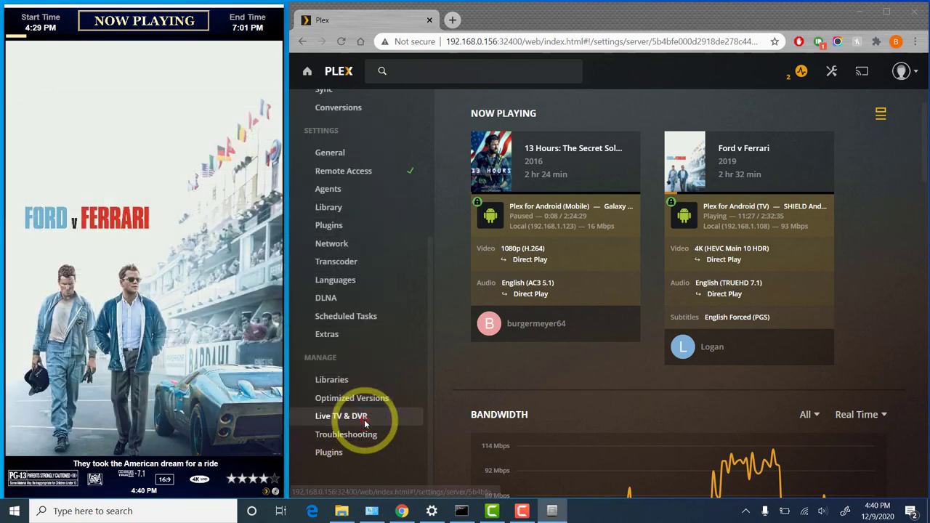
double_click(175, 252)
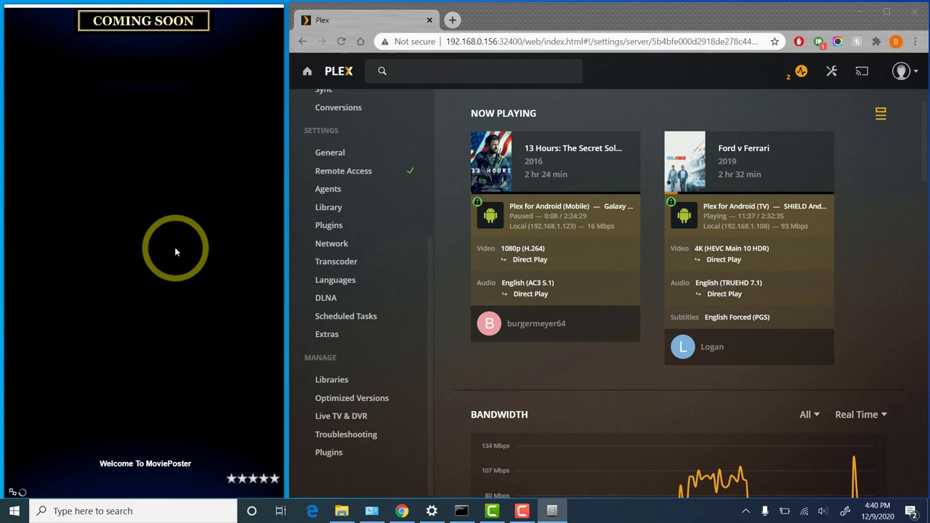
Close the MoviePoster window with Escape.
key(Escape)
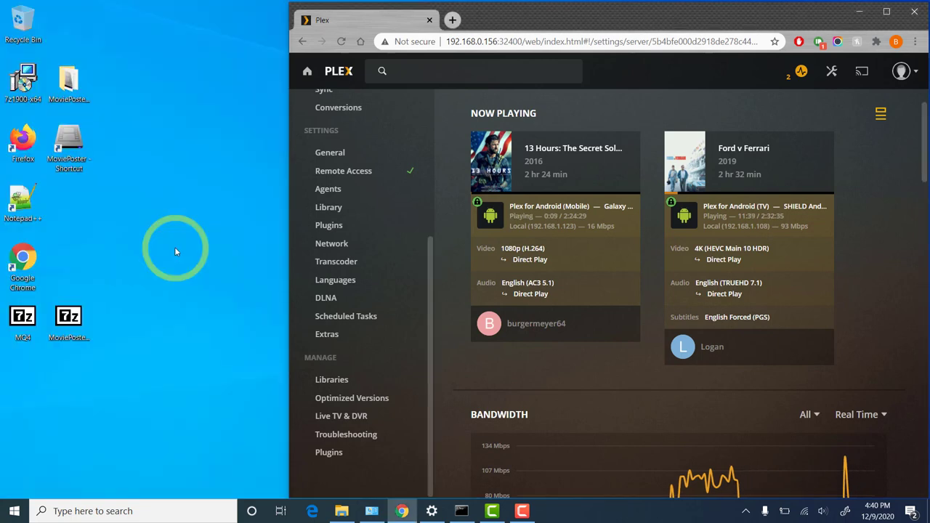